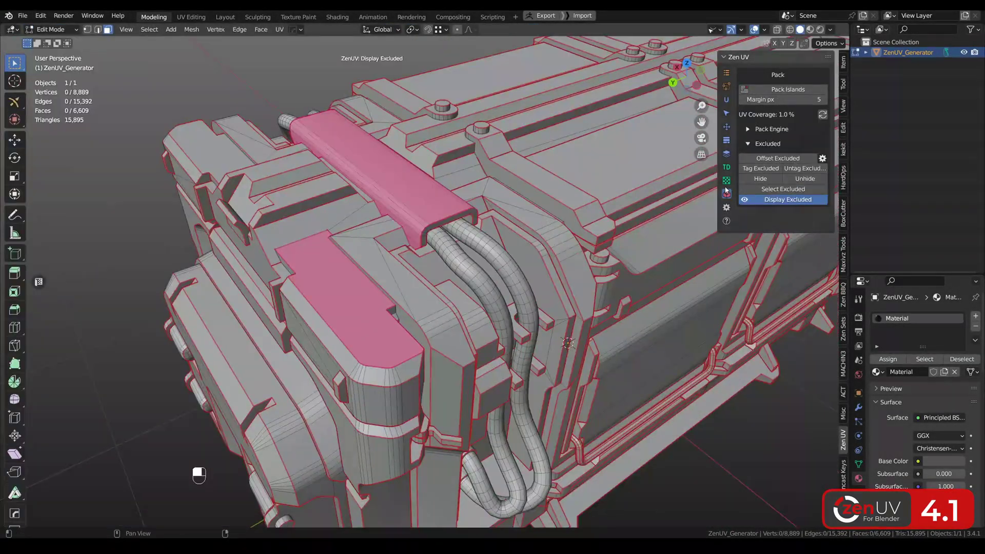
Hide the crease, sharp, bevel and seam edges and enable the Excluded display in the UV Checker
{"action": "left_click", "coordinate": [726, 181]}
{"action": "left_click_drag", "start_coordinate": [749, 144], "coordinate": [816, 144]}
{"action": "left_click", "coordinate": [782, 188]}
{"action": "left_click", "coordinate": [760, 214]}
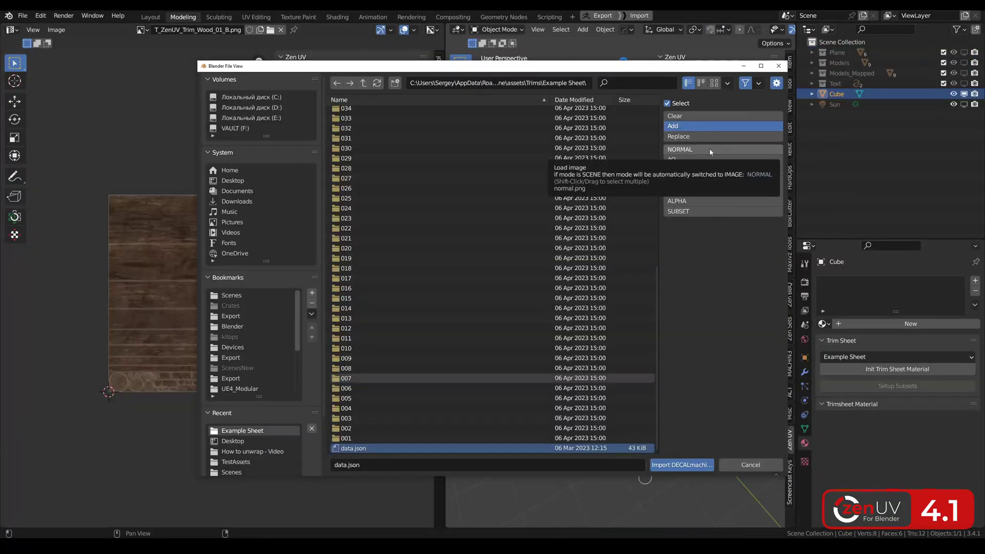
Import the DECALmachine trims together with their NORMAL image
{"action": "left_click", "coordinate": [711, 151]}
{"action": "left_click", "coordinate": [686, 465]}
{"action": "scroll", "coordinate": [205, 241], "scroll_direction": "down", "scroll_amount": 2}
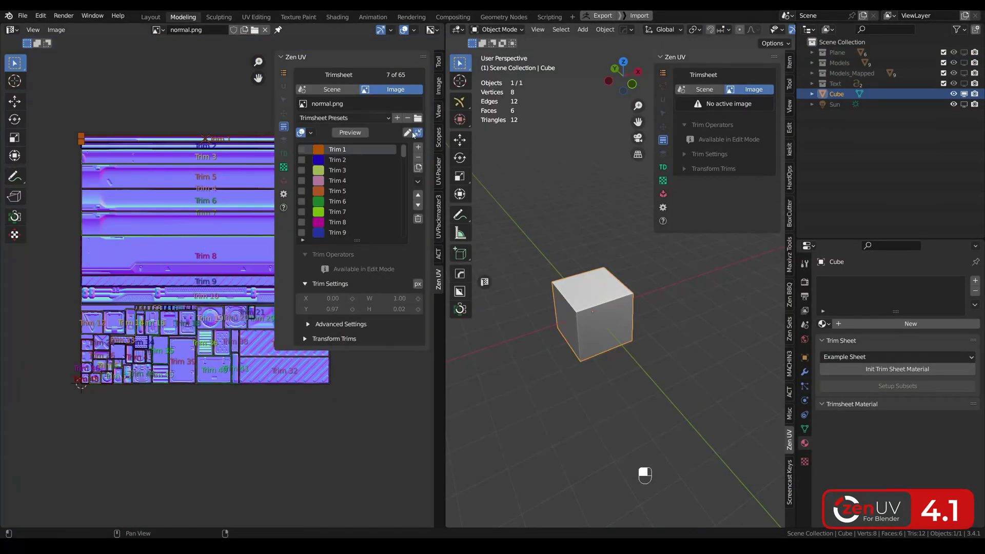
{"action": "mouse_move", "coordinate": [287, 280]}
{"action": "left_mouse_down"}
{"action": "mouse_move", "coordinate": [372, 280]}
{"action": "mouse_move", "coordinate": [266, 280]}
{"action": "mouse_move", "coordinate": [343, 280]}
{"action": "mouse_move", "coordinate": [289, 280]}
{"action": "left_mouse_up"}
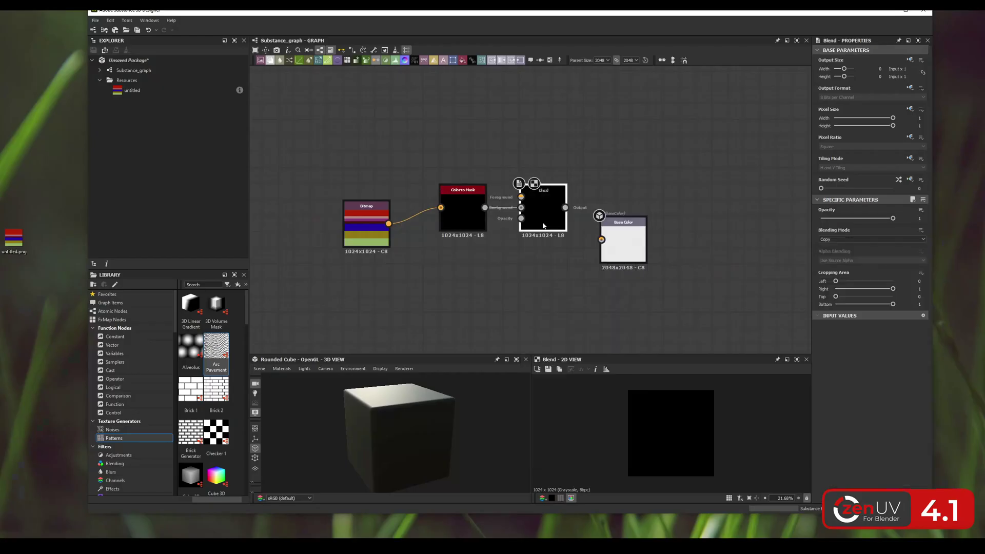
{"action": "left_click_drag", "start_coordinate": [216, 347], "coordinate": [521, 197]}
{"action": "scroll", "coordinate": [461, 178], "scroll_direction": "up", "scroll_amount": 2}
{"action": "left_click", "coordinate": [469, 200]}
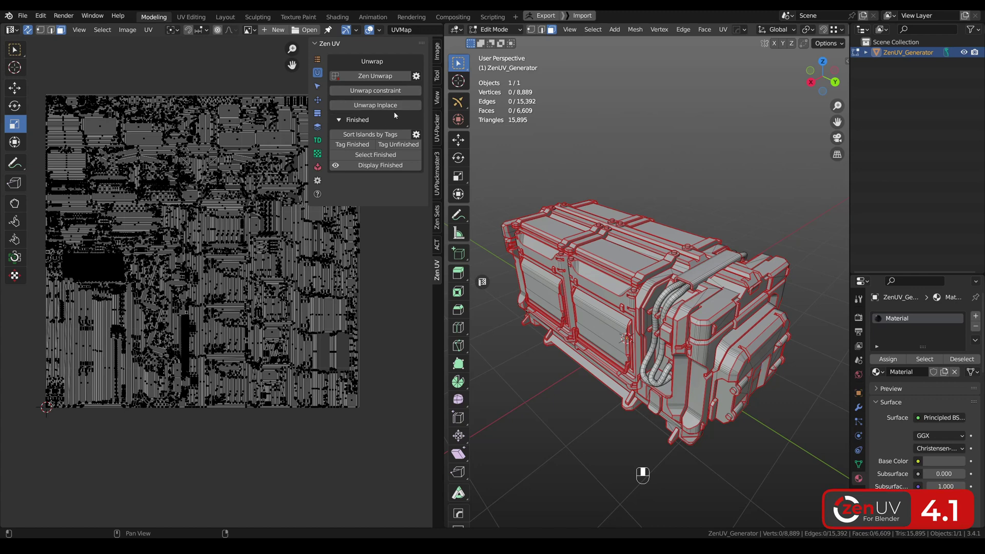
Apply the Zen UV checker texture to the crate model and inspect its large side panel
{"action": "left_click", "coordinate": [603, 315]}
{"action": "key", "text": "alt+t"}
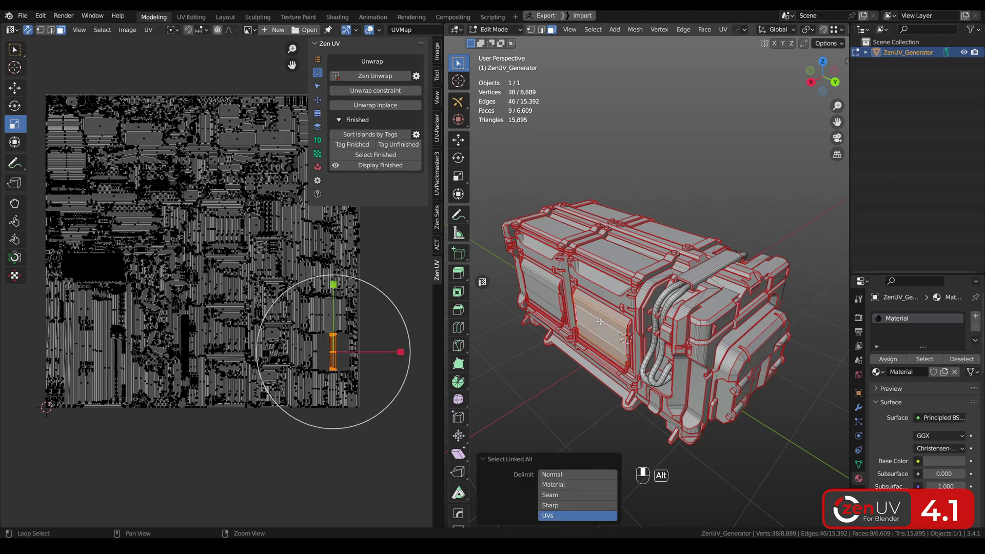
{"action": "left_click", "coordinate": [698, 160]}
{"action": "scroll", "coordinate": [569, 307], "scroll_direction": "up", "scroll_amount": 4}
{"action": "middle_click_drag", "start_coordinate": [569, 308], "coordinate": [615, 291]}
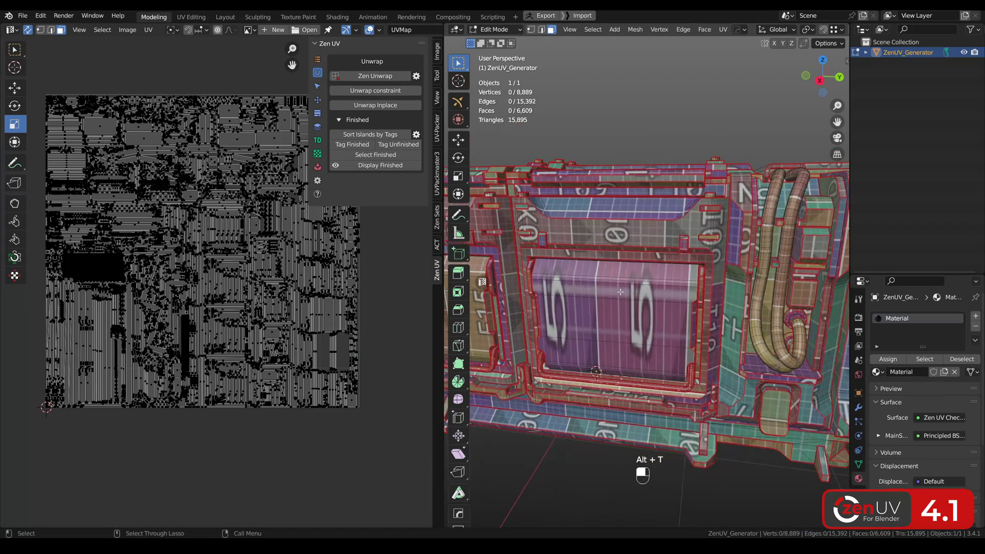
Select the large side panel's whole UV island, delimited by UVs, and locate it in the UV layout
{"action": "double_click", "coordinate": [616, 291]}
{"action": "scroll", "coordinate": [328, 352], "scroll_direction": "up", "scroll_amount": 4}
{"action": "middle_click_drag", "start_coordinate": [328, 352], "coordinate": [331, 350]}
{"action": "scroll", "coordinate": [369, 340], "scroll_direction": "up", "scroll_amount": 4}
{"action": "middle_click_drag", "start_coordinate": [373, 308], "coordinate": [326, 297], "text": "alt"}
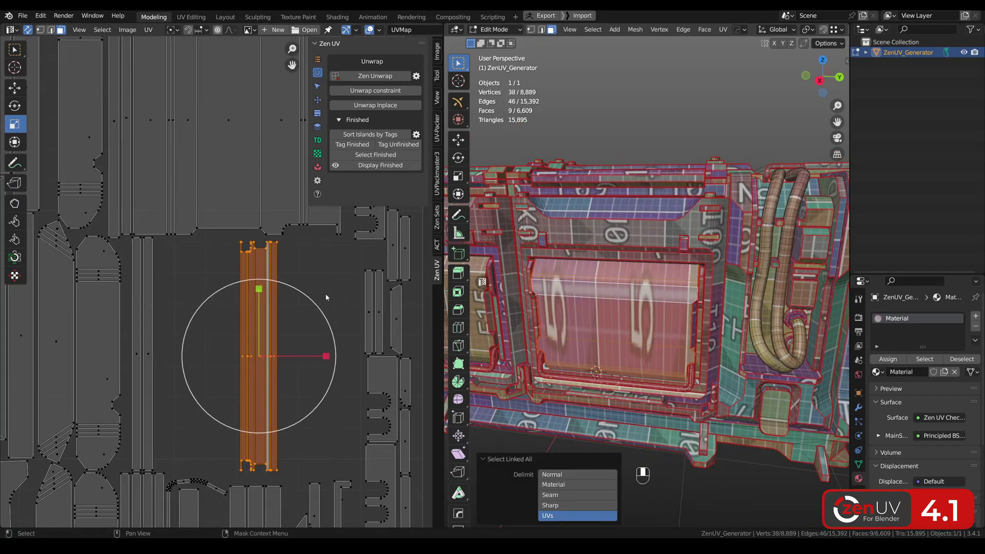
{"action": "scroll", "coordinate": [323, 296], "scroll_direction": "down", "scroll_amount": 3}
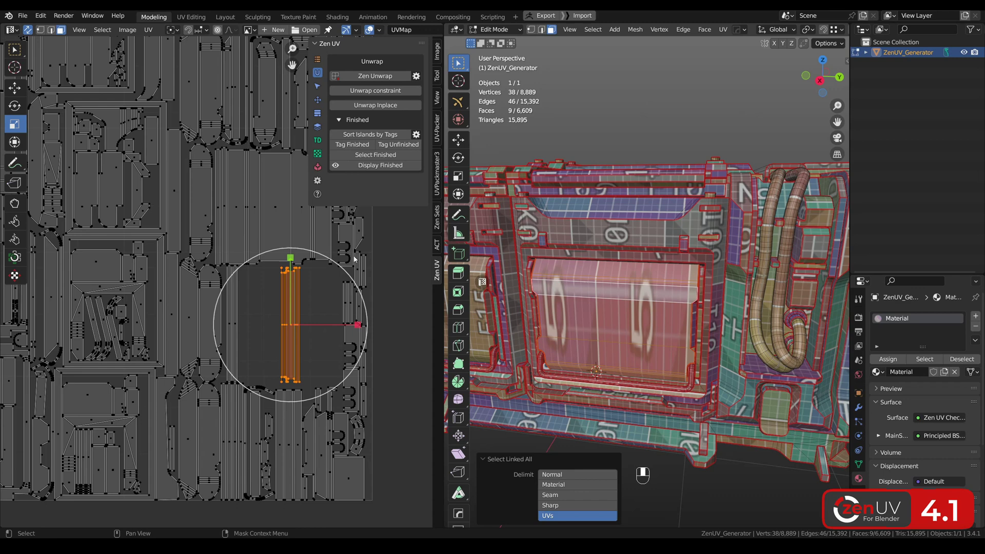
{"action": "scroll", "coordinate": [354, 259], "scroll_direction": "down", "scroll_amount": 1}
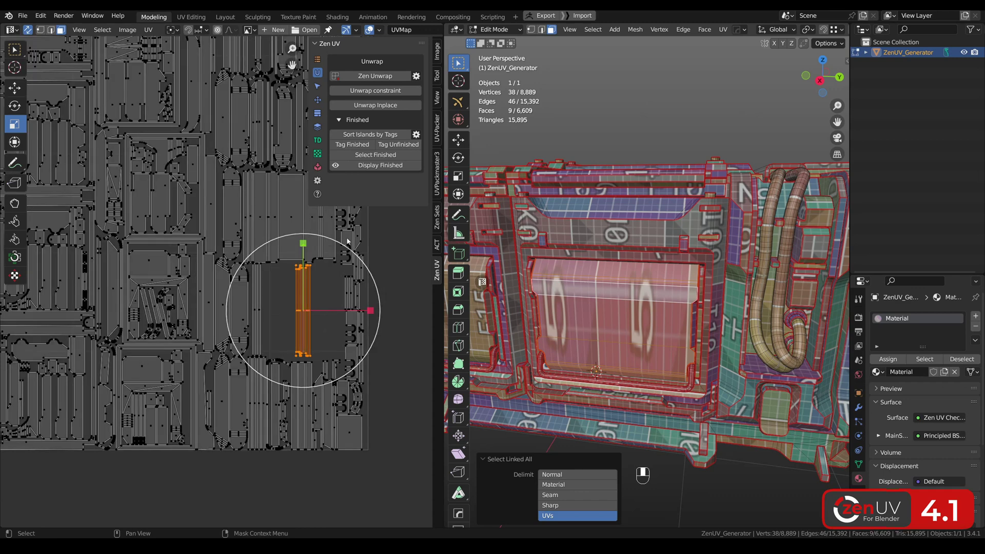
Try the standard Angle Based unwrap on the panel's island and move it about 0.40 m in X and -0.24 m in Y
{"action": "key", "text": "u"}
{"action": "left_click", "coordinate": [267, 252]}
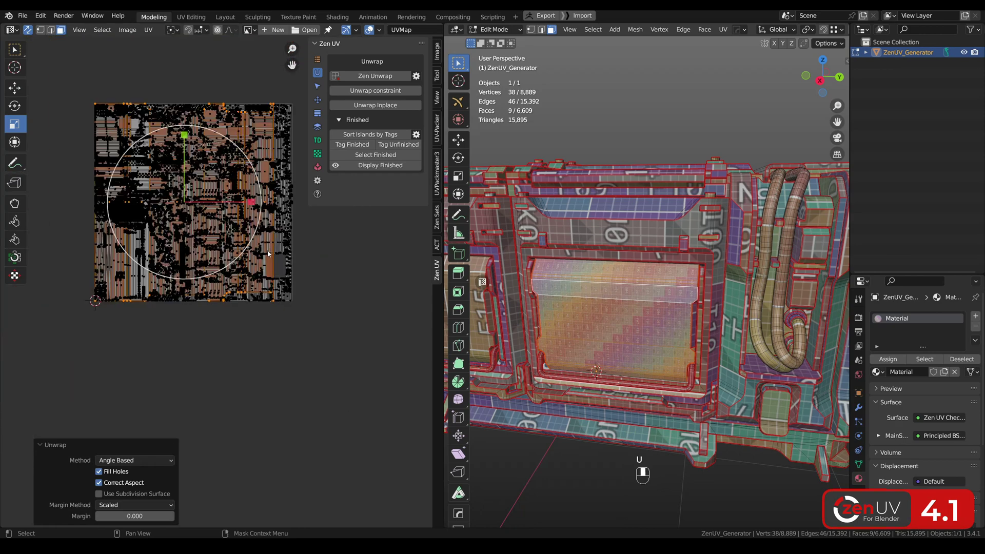
{"action": "key", "text": "w"}
{"action": "left_click", "coordinate": [293, 242]}
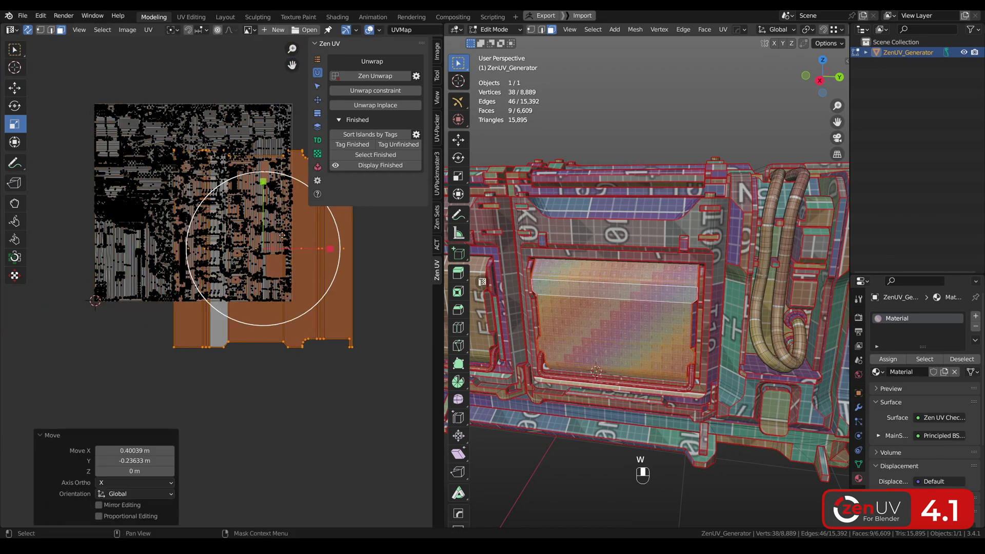
{"action": "key", "text": "r"}
Undo the standard unwrap and the move of the panel's UV island
{"action": "key", "text": "ctrl+z"}
{"action": "key", "text": "ctrl+z"}
{"action": "key", "text": "ctrl+z"}
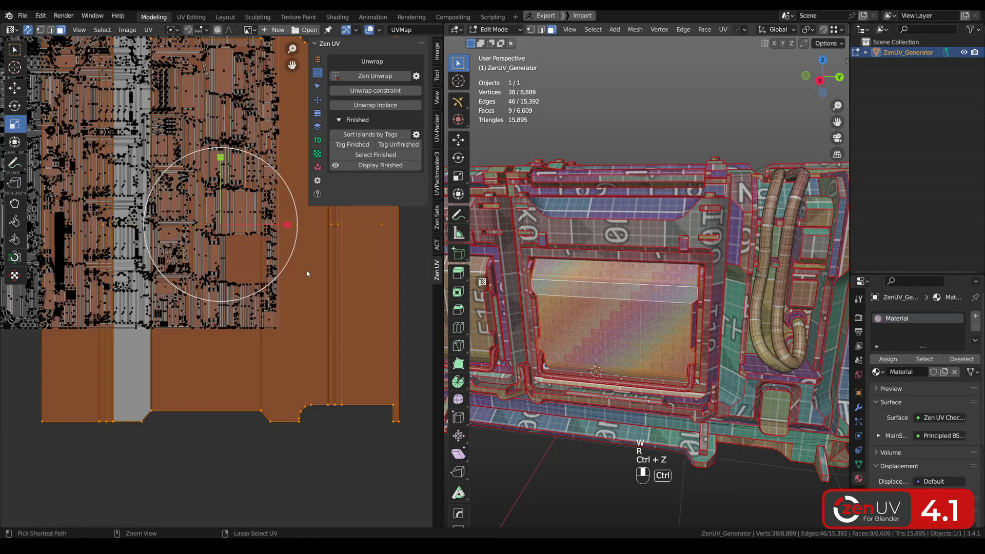
{"action": "scroll", "coordinate": [261, 248], "scroll_direction": "up", "scroll_amount": 3}
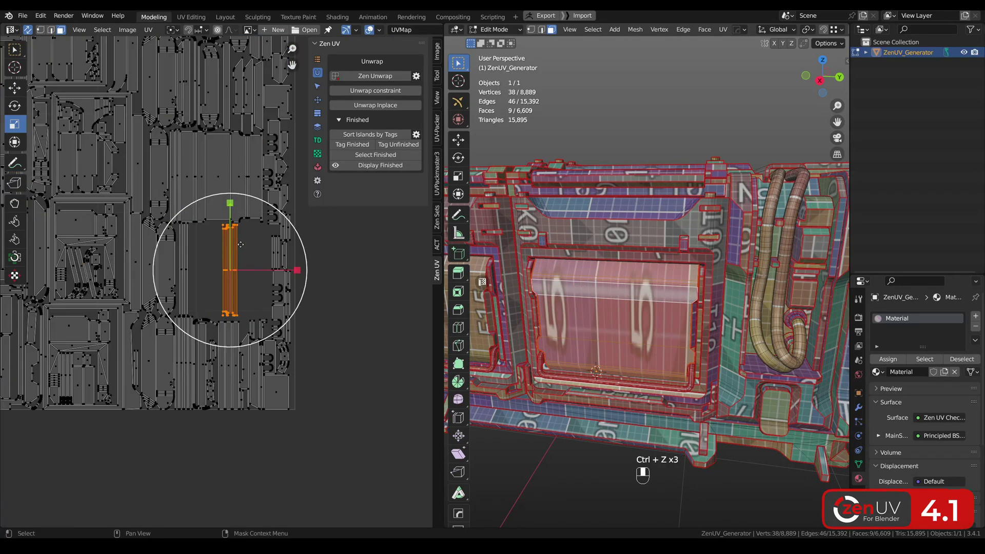
Switch to the selection tool and run Unwrap Inplace in Island mode on the side panel's island
{"action": "middle_click_drag", "start_coordinate": [248, 233], "coordinate": [291, 279]}
{"action": "scroll", "coordinate": [290, 280], "scroll_direction": "down", "scroll_amount": 2}
{"action": "scroll", "coordinate": [290, 279], "scroll_direction": "down", "scroll_amount": 1}
{"action": "middle_click_drag", "start_coordinate": [365, 256], "coordinate": [361, 306], "text": "alt"}
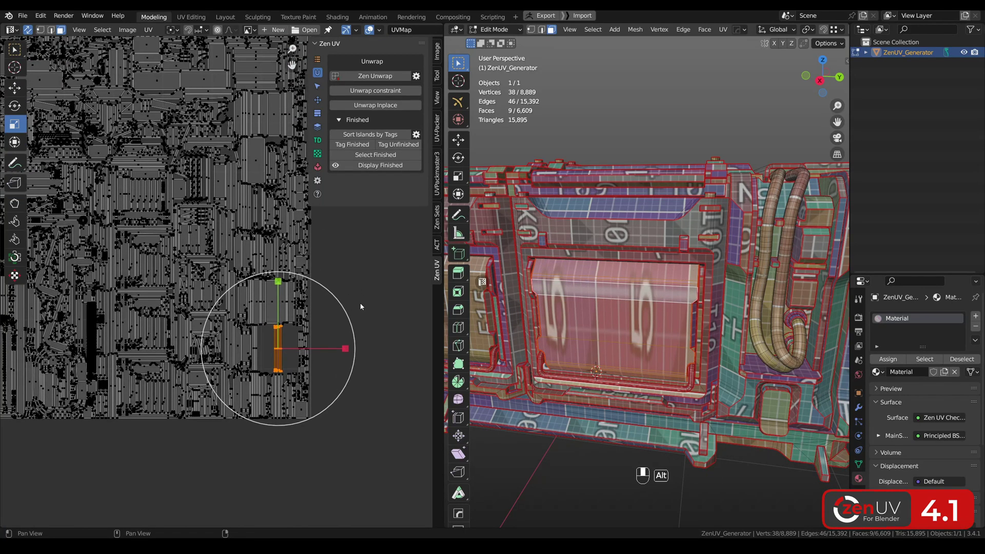
{"action": "key", "text": "space"}
{"action": "middle_click_drag", "start_coordinate": [345, 272], "coordinate": [357, 289], "text": "alt"}
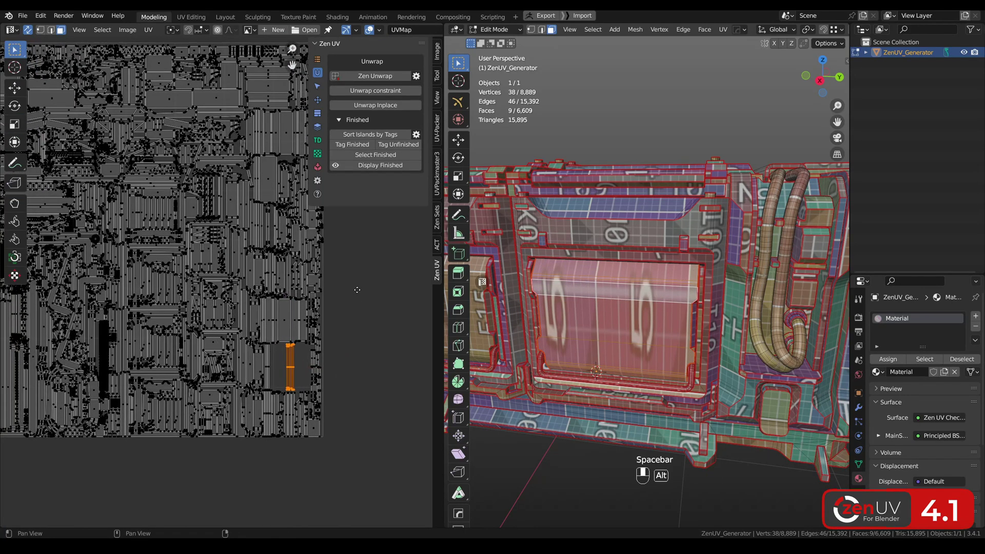
{"action": "left_click", "coordinate": [378, 105]}
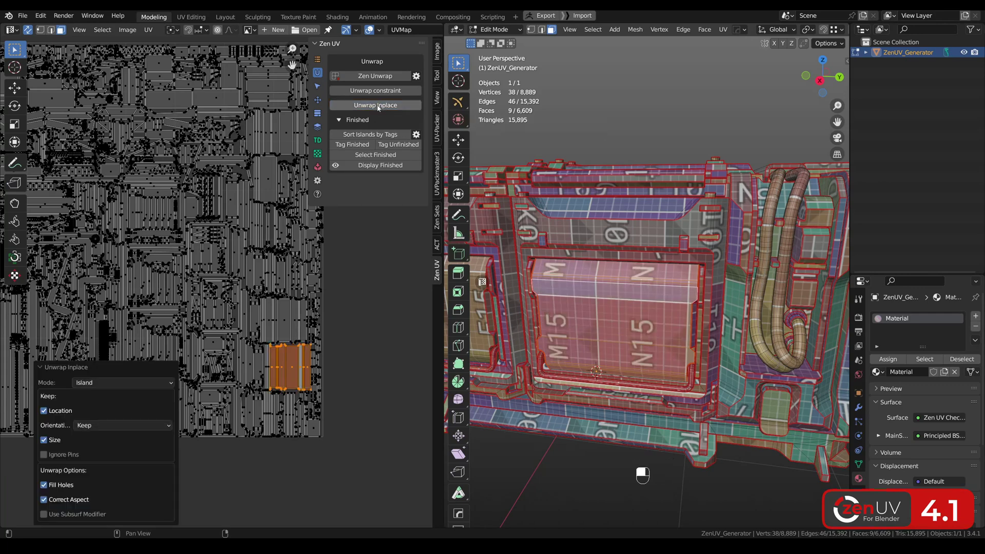
{"action": "scroll", "coordinate": [294, 367], "scroll_direction": "up", "scroll_amount": 5}
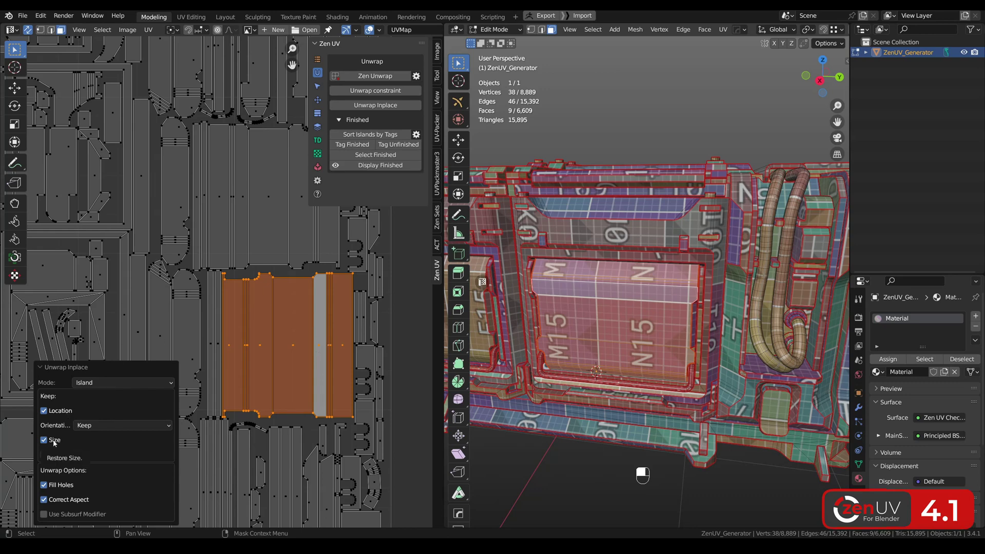
Try World Orient as the in-place unwrap's Orientation and set it back to Keep
{"action": "left_click", "coordinate": [108, 427]}
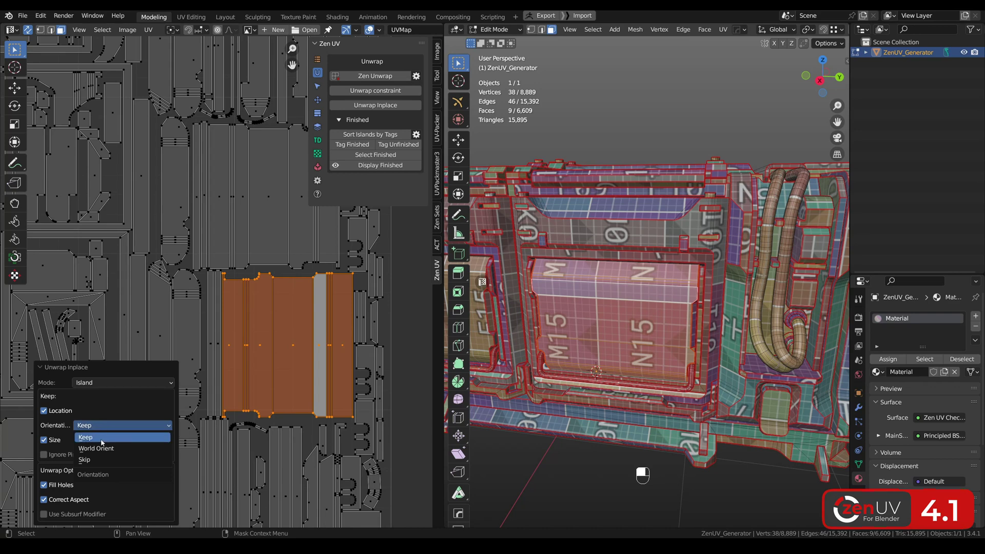
{"action": "left_click", "coordinate": [103, 446]}
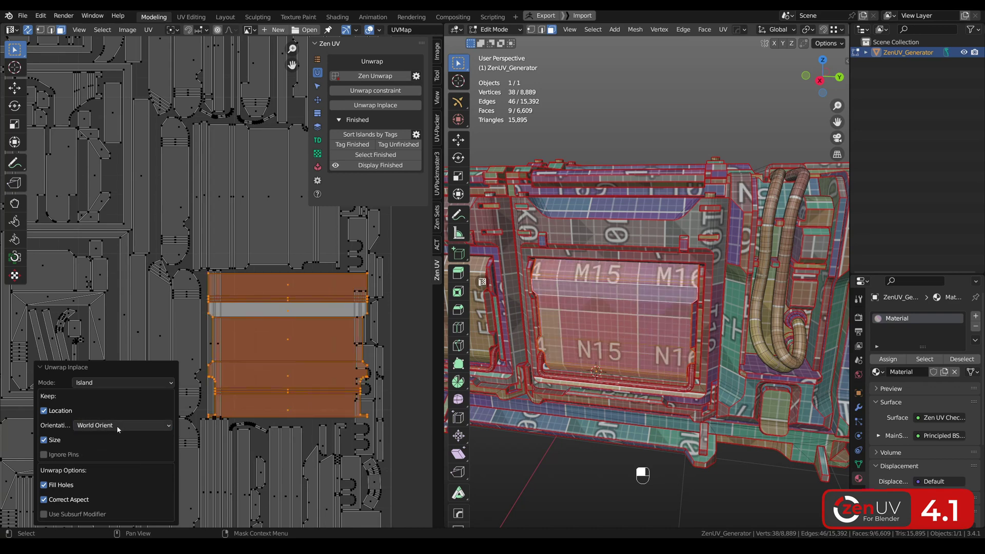
{"action": "left_click", "coordinate": [116, 425]}
{"action": "left_click", "coordinate": [94, 439]}
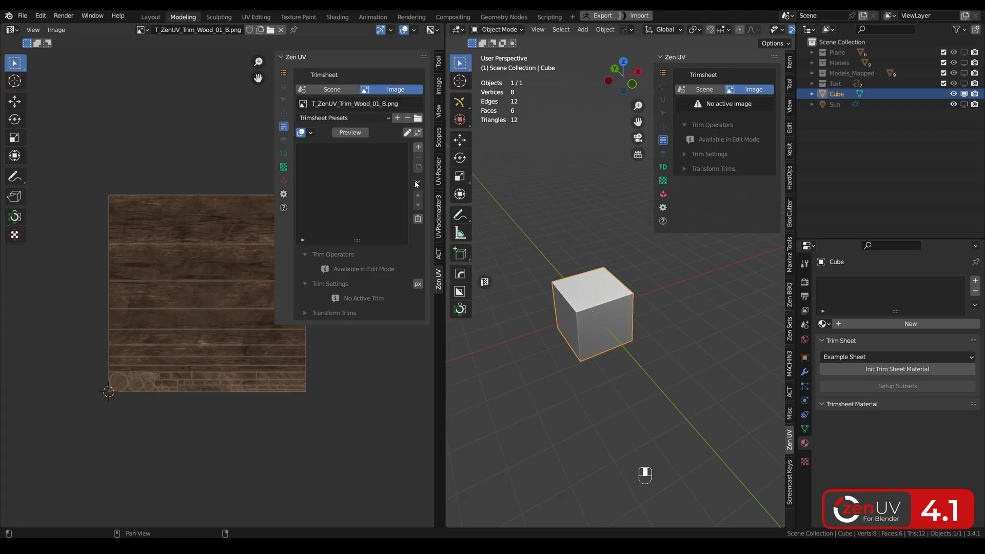
Start importing DECALmachine trims and browse to the DECALmachine folder in Blender's 3.4 scripts\addons directory
{"action": "left_click", "coordinate": [420, 182]}
{"action": "mouse_move", "coordinate": [444, 252]}
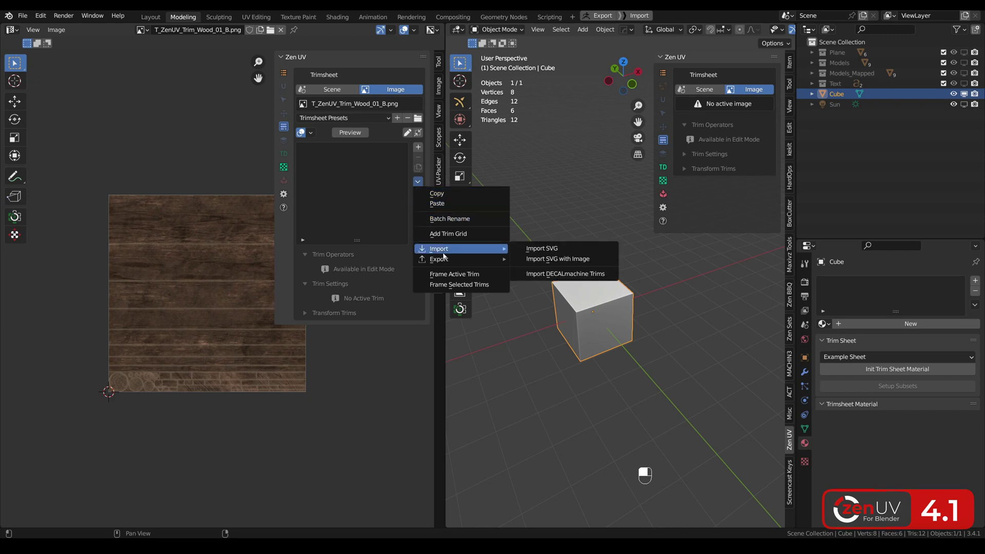
{"action": "left_click", "coordinate": [559, 274]}
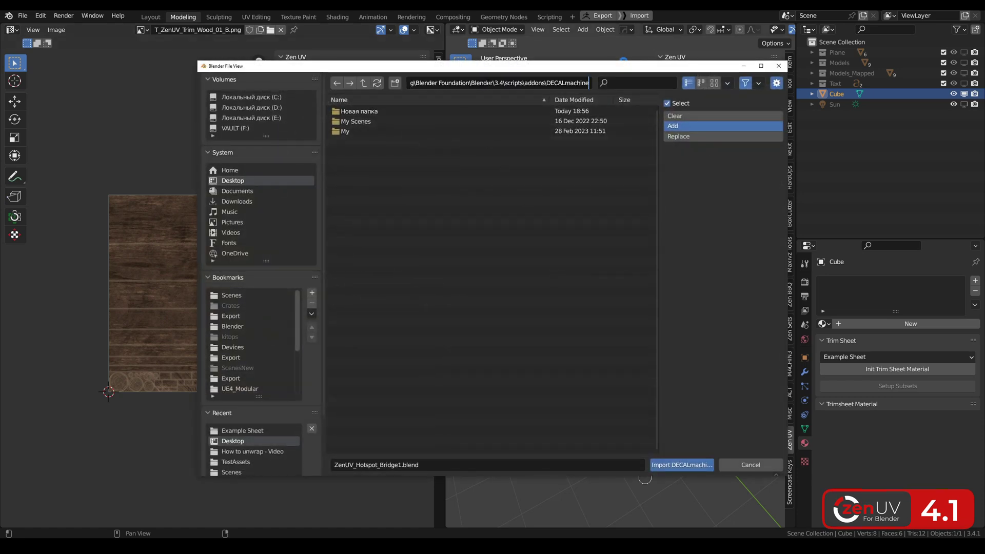
{"action": "key", "text": "Return"}
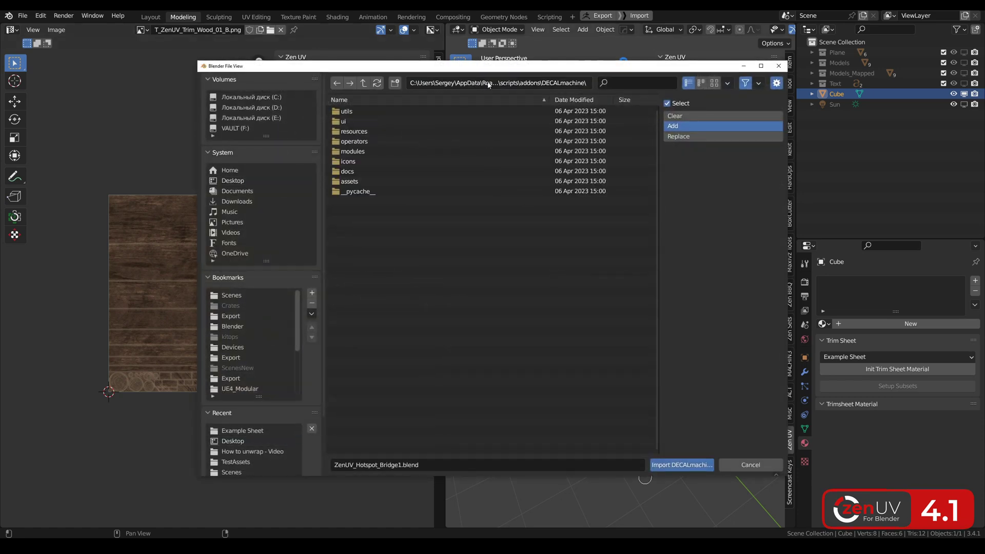
Select data.json in the assets\Trims\Example Sheet folder as the trim file
{"action": "double_click", "coordinate": [358, 182]}
{"action": "double_click", "coordinate": [354, 120]}
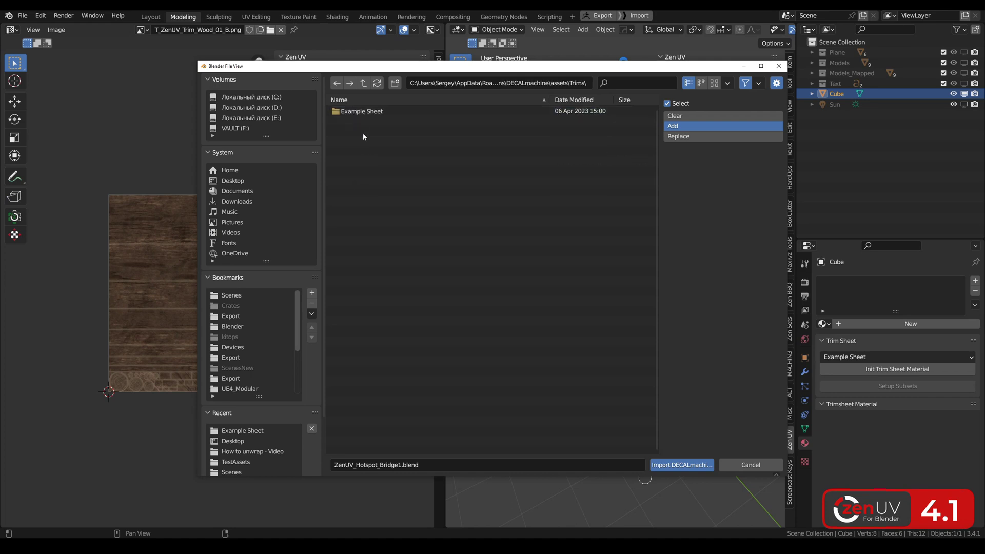
{"action": "double_click", "coordinate": [361, 111]}
{"action": "scroll", "coordinate": [403, 216], "scroll_direction": "down", "scroll_amount": 2}
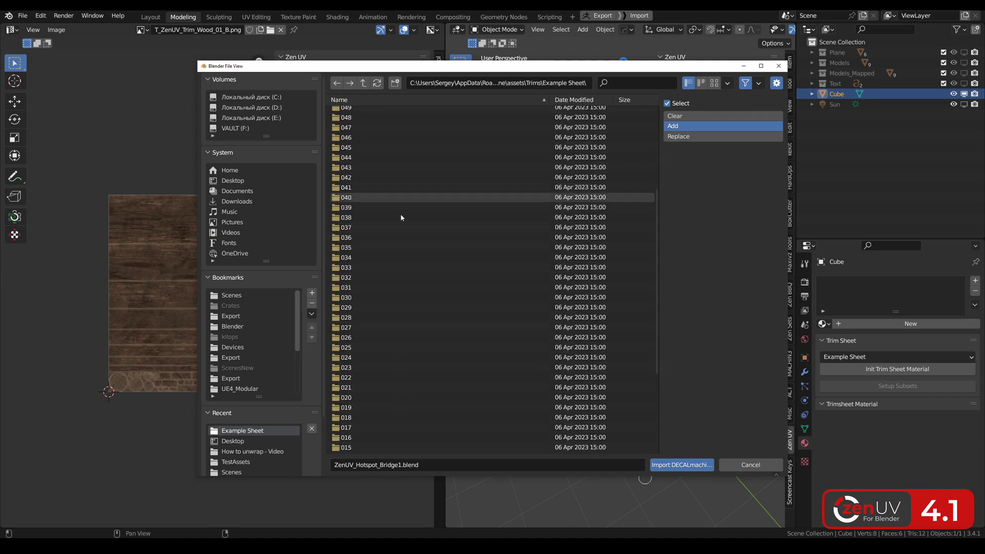
{"action": "scroll", "coordinate": [401, 217], "scroll_direction": "down", "scroll_amount": 5}
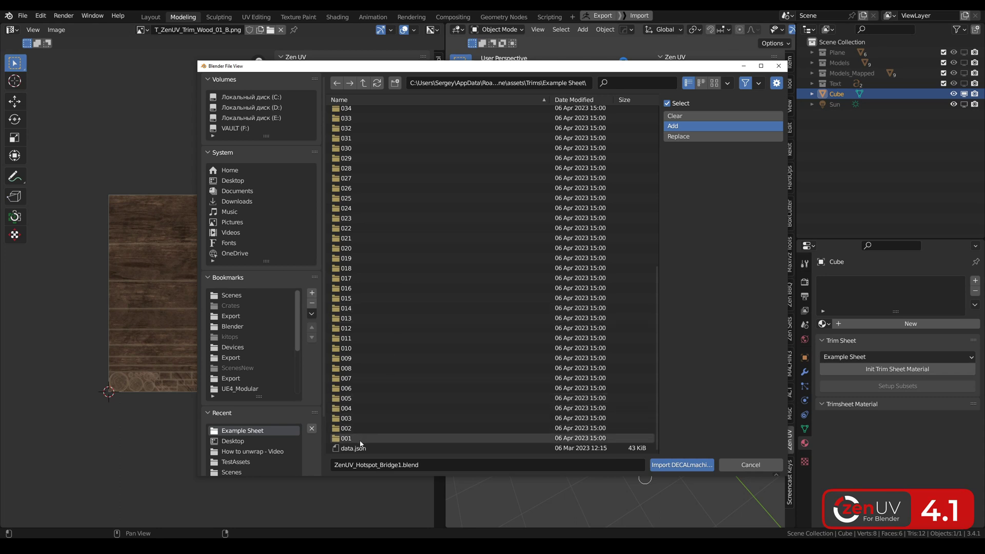
{"action": "left_click", "coordinate": [354, 448]}
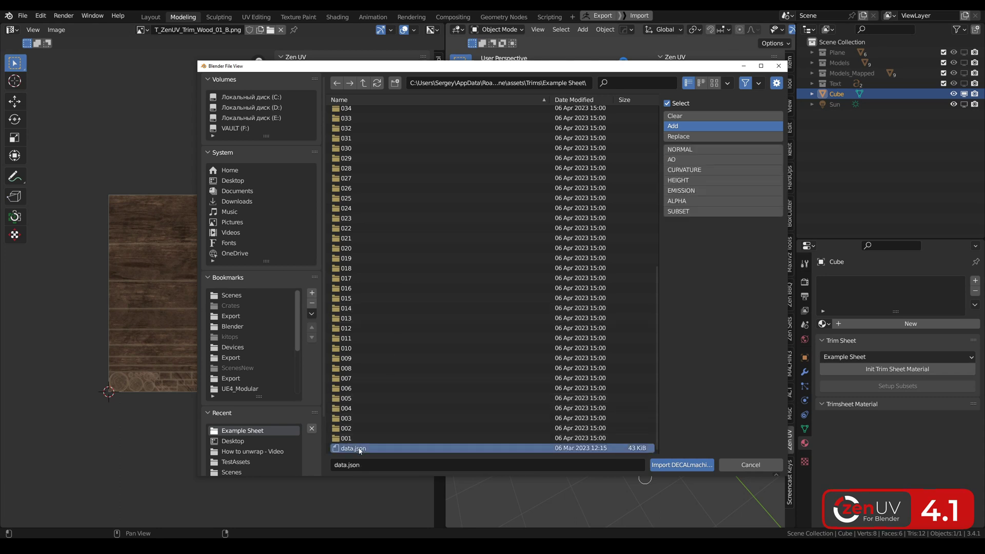
Choose NORMAL as the image to load and import the DECALmachine trims
{"action": "left_click", "coordinate": [710, 151]}
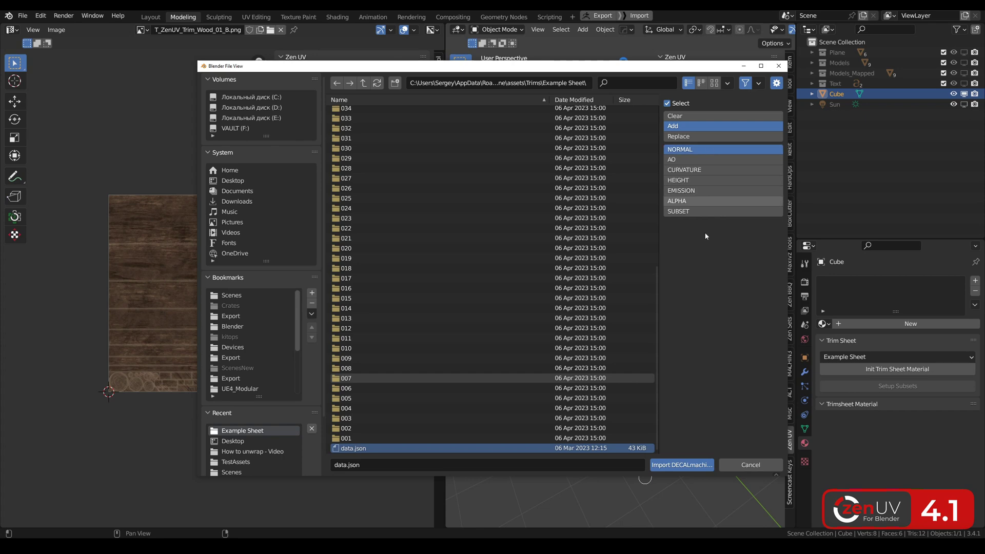
{"action": "left_click", "coordinate": [683, 465]}
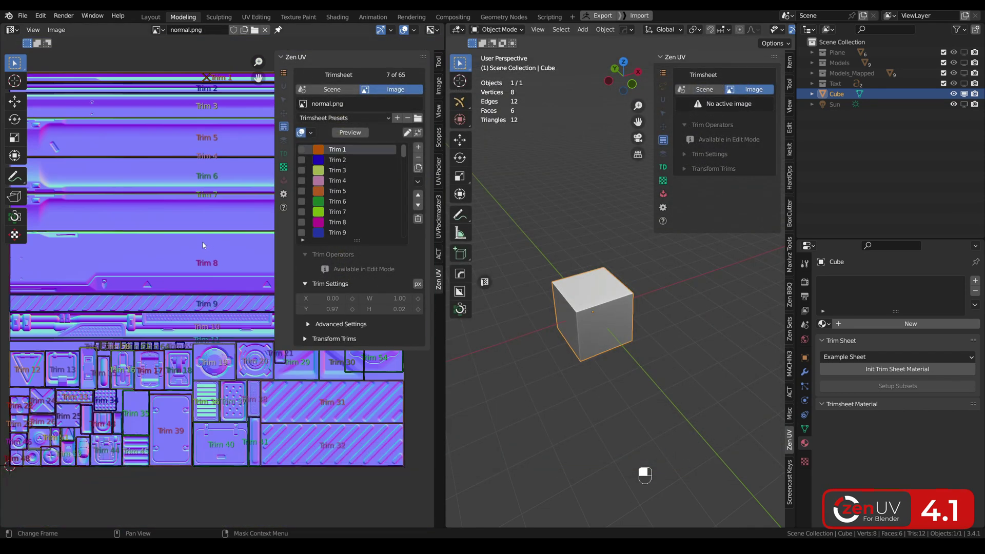
{"action": "scroll", "coordinate": [203, 246], "scroll_direction": "down", "scroll_amount": 2}
Activate the trim editing tool and raise the trim fill Opacity in the display settings
{"action": "left_click", "coordinate": [418, 133]}
{"action": "left_click", "coordinate": [324, 134]}
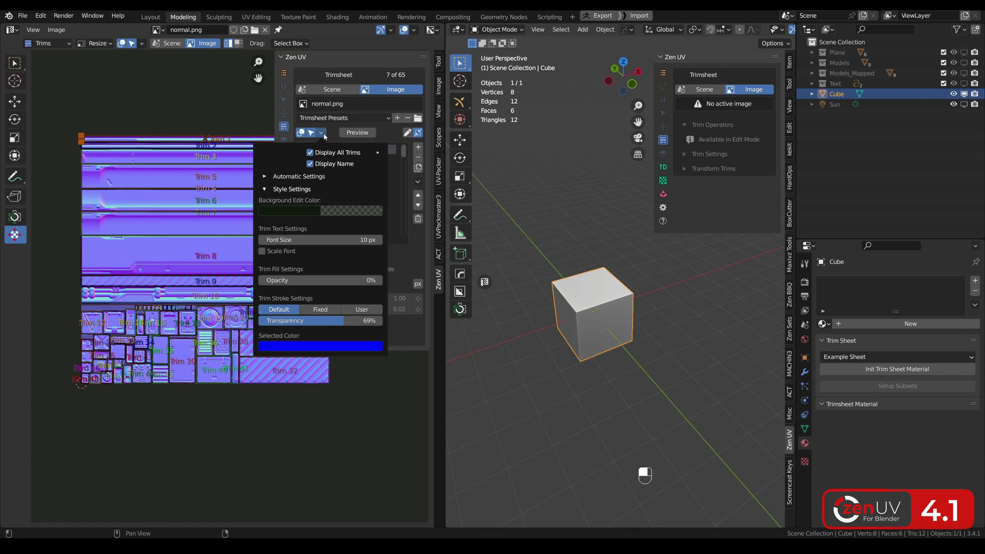
{"action": "mouse_move", "coordinate": [295, 280]}
{"action": "left_mouse_down"}
{"action": "mouse_move", "coordinate": [359, 280]}
{"action": "mouse_move", "coordinate": [257, 280]}
{"action": "mouse_move", "coordinate": [359, 280]}
{"action": "mouse_move", "coordinate": [277, 280]}
{"action": "mouse_move", "coordinate": [351, 280]}
{"action": "mouse_move", "coordinate": [291, 280]}
{"action": "left_mouse_up"}
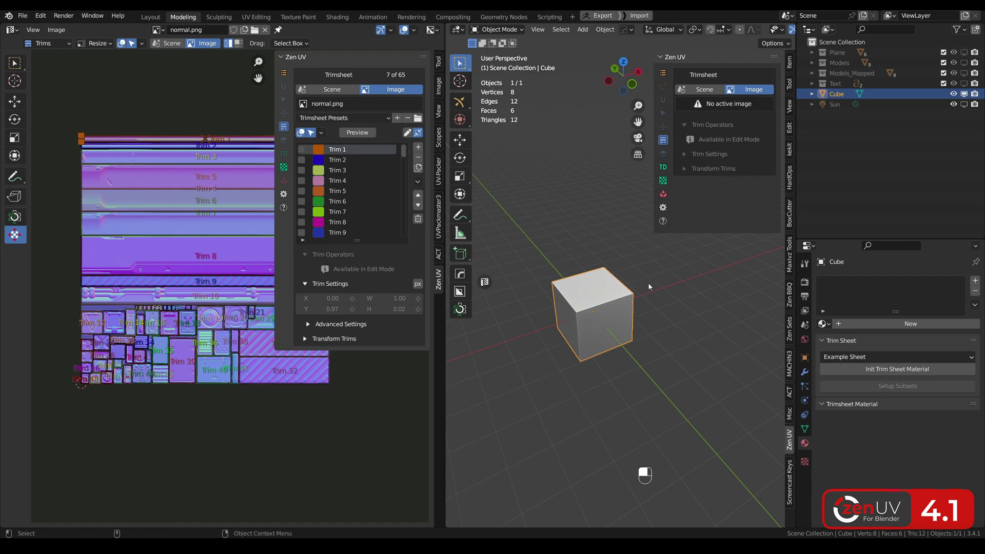
Create a new material for the cube and assign normal.png as the trimsheet image in the 3D view
{"action": "left_click", "coordinate": [913, 325]}
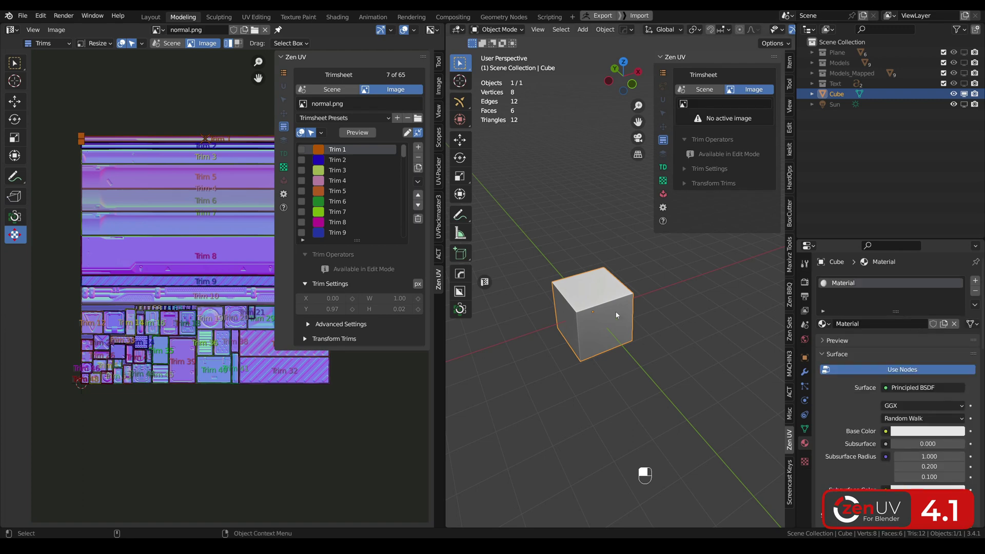
{"action": "left_click", "coordinate": [708, 106]}
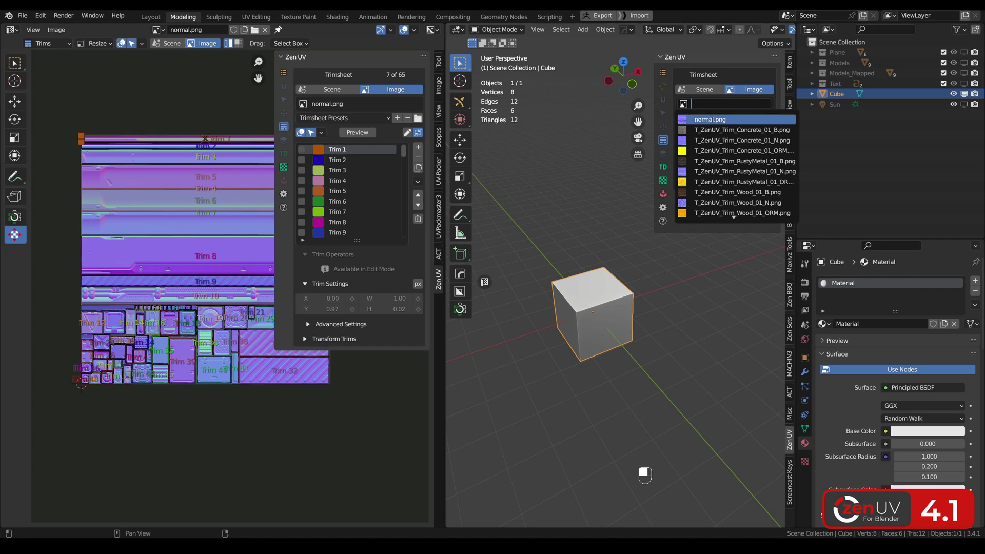
{"action": "left_click", "coordinate": [711, 119]}
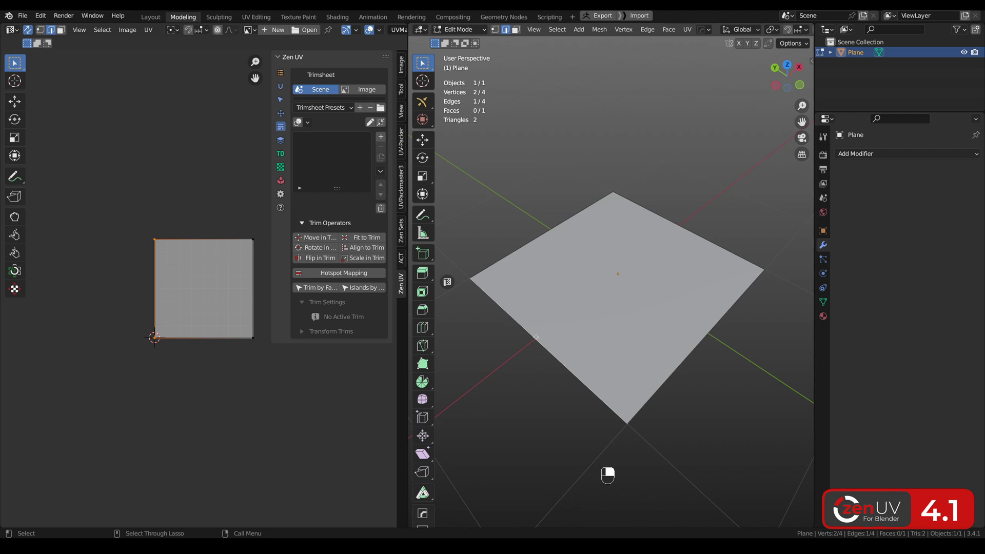
Divide the plane into six parallel strips with five evenly spaced loop cuts
{"action": "key", "text": "shift+KP_4"}
{"action": "scroll", "coordinate": [536, 337], "scroll_direction": "up", "scroll_amount": 3}
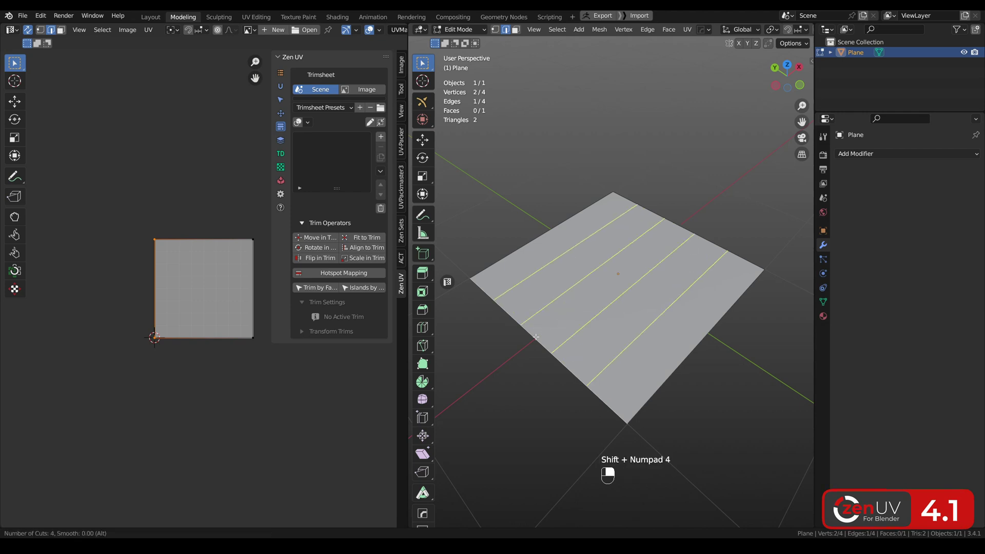
{"action": "left_click", "coordinate": [529, 332]}
Add two loop cuts within the plane's third strip and dissolve the edge loop between its first two strips
{"action": "key", "text": "shift+KP_4"}
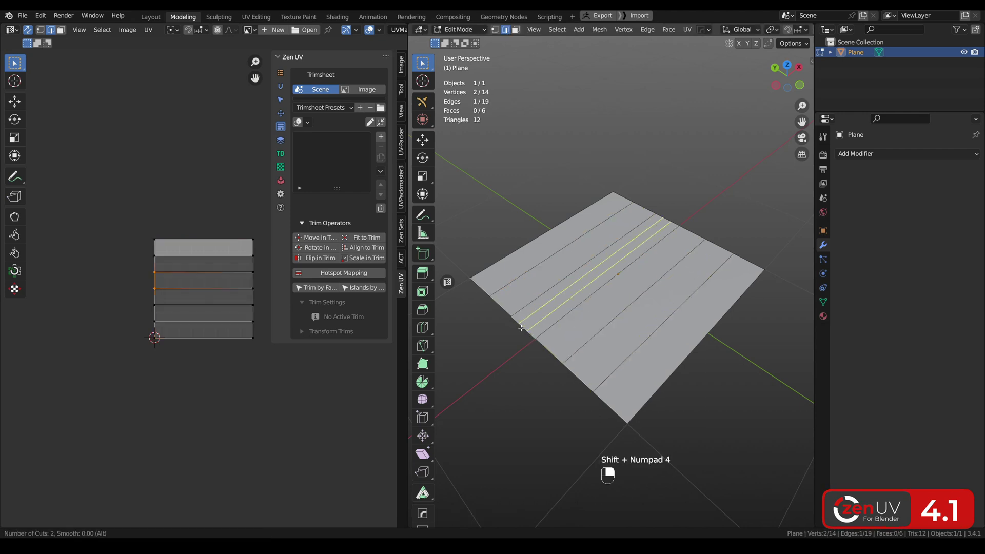
{"action": "left_click", "coordinate": [521, 327]}
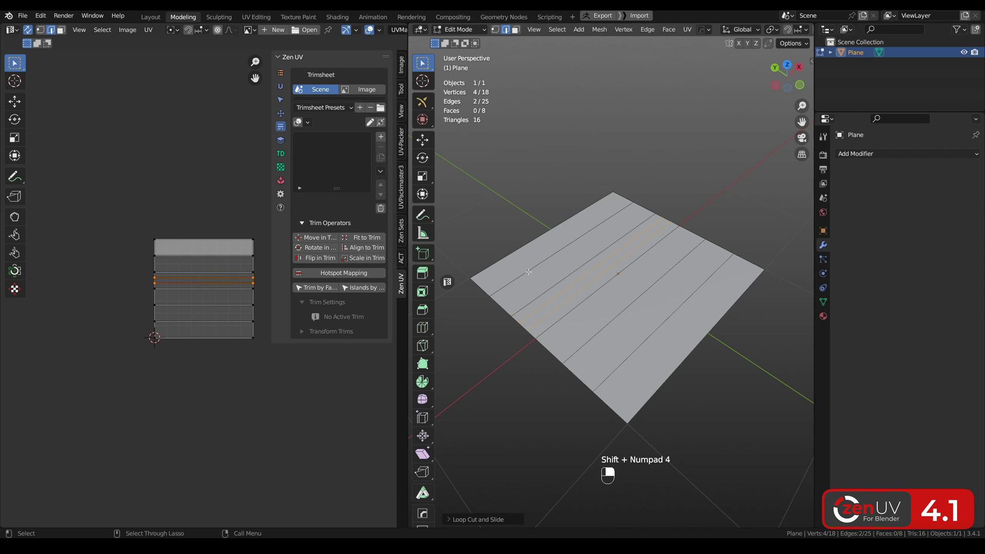
{"action": "key", "text": "BackSpace"}
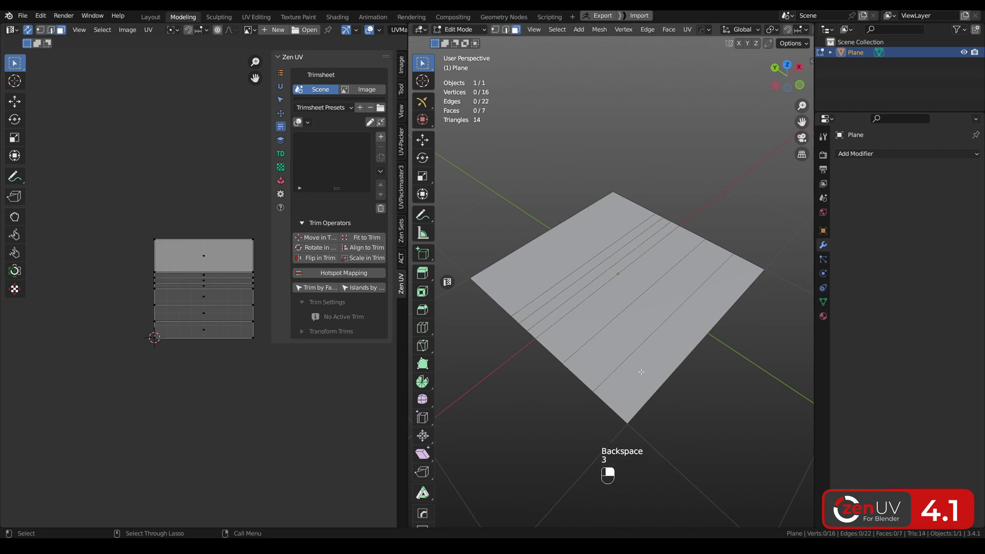
Select all faces of the plane and create new trims from them using the Faces mode
{"action": "key", "text": "3"}
{"action": "key", "text": "a"}
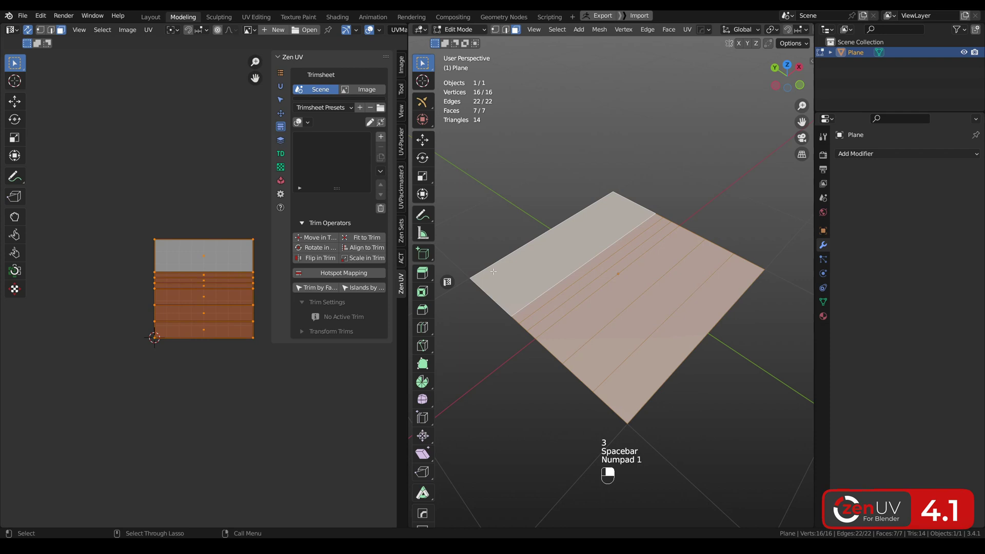
{"action": "left_click", "coordinate": [381, 136]}
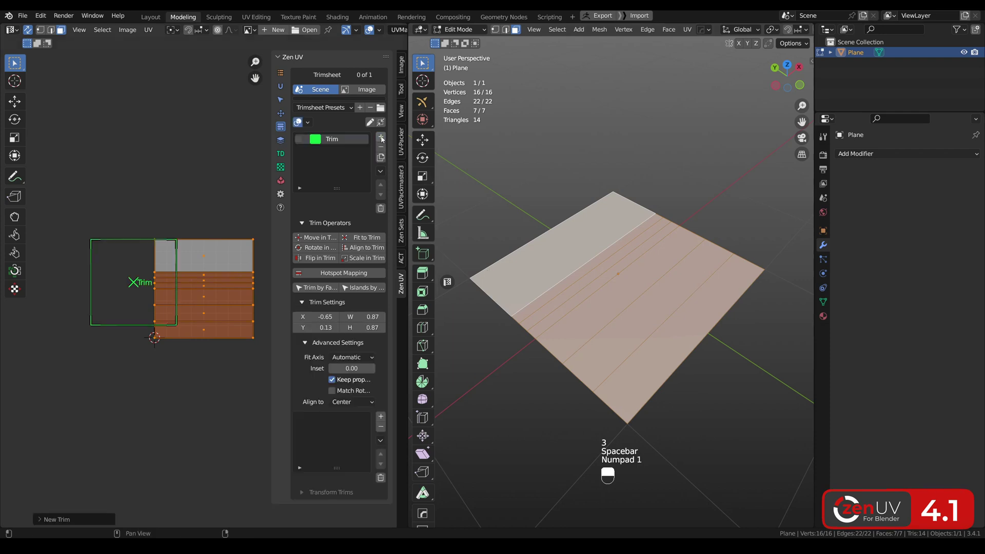
{"action": "left_click", "coordinate": [41, 519]}
{"action": "left_click", "coordinate": [133, 516]}
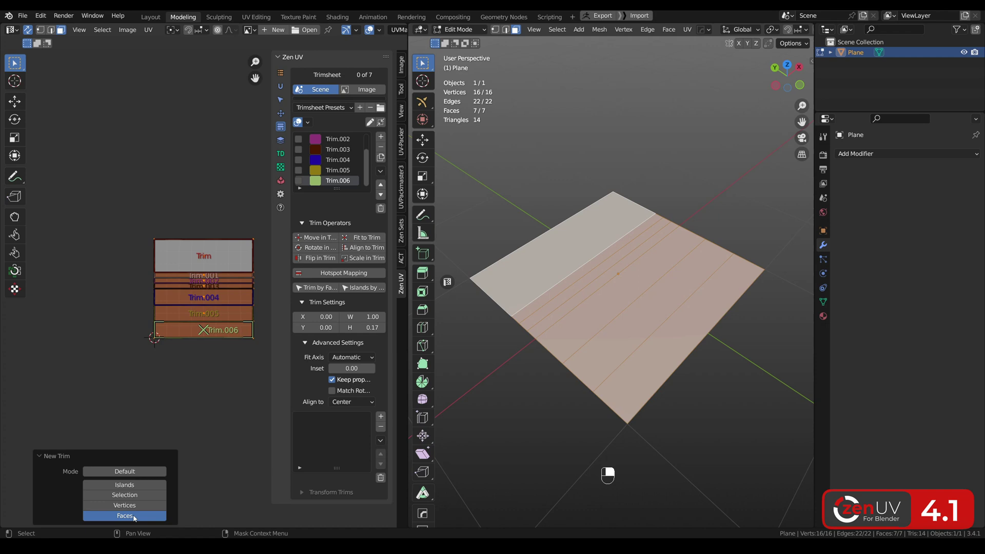
{"action": "left_click", "coordinate": [202, 403]}
{"action": "scroll", "coordinate": [222, 286], "scroll_direction": "up", "scroll_amount": 6}
{"action": "scroll", "coordinate": [207, 275], "scroll_direction": "down", "scroll_amount": 4}
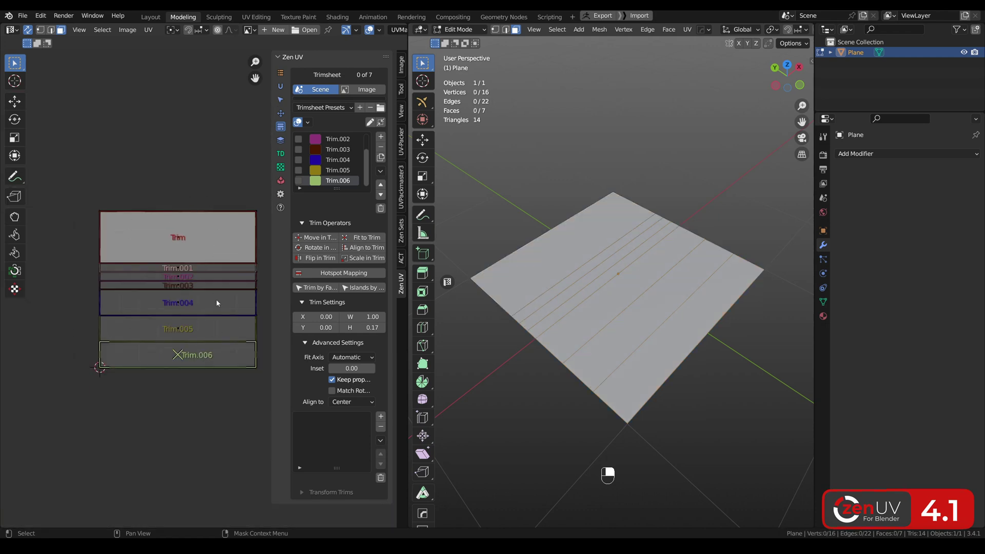
Export the trims to the Desktop as untitled.png at 1024 × 1024 px
{"action": "left_click", "coordinate": [380, 171]}
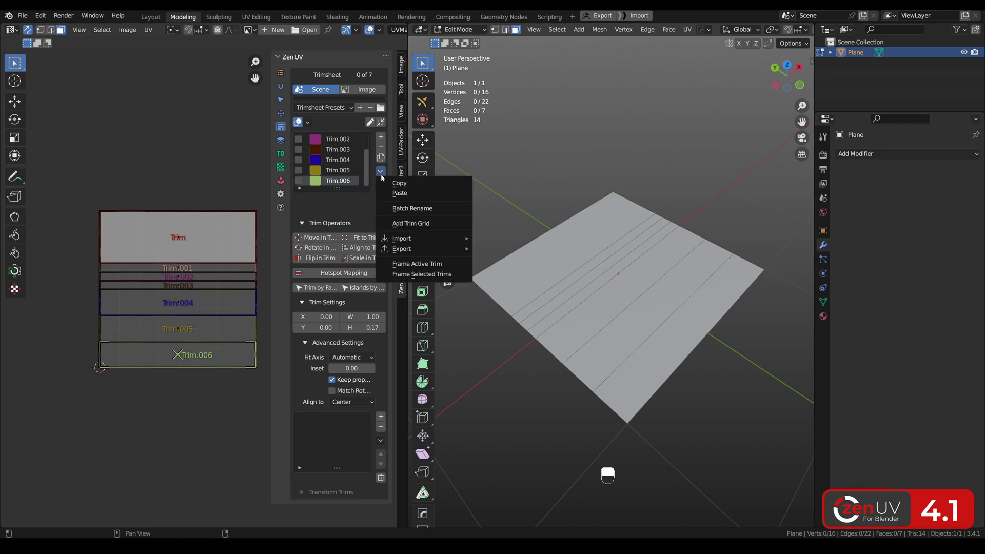
{"action": "mouse_move", "coordinate": [416, 254]}
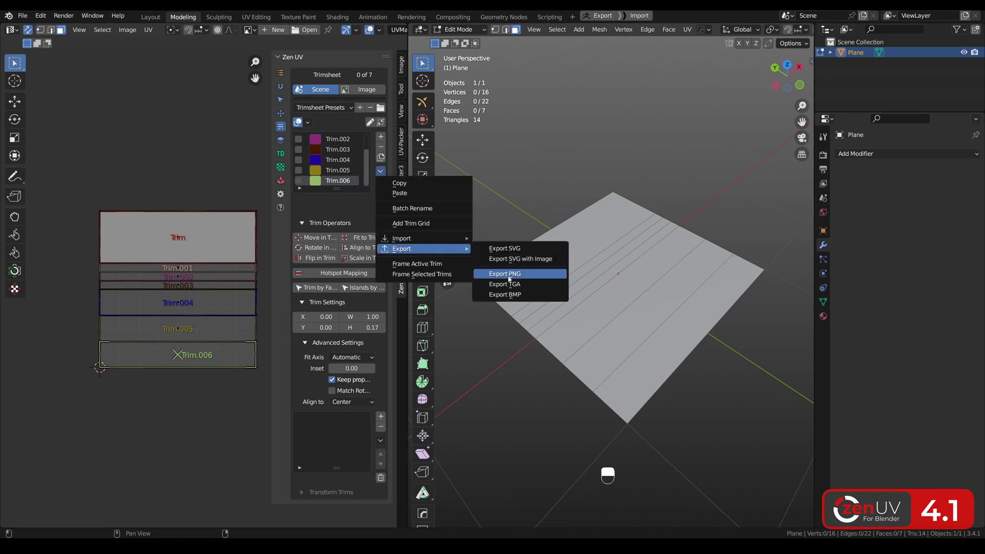
{"action": "left_click", "coordinate": [505, 274]}
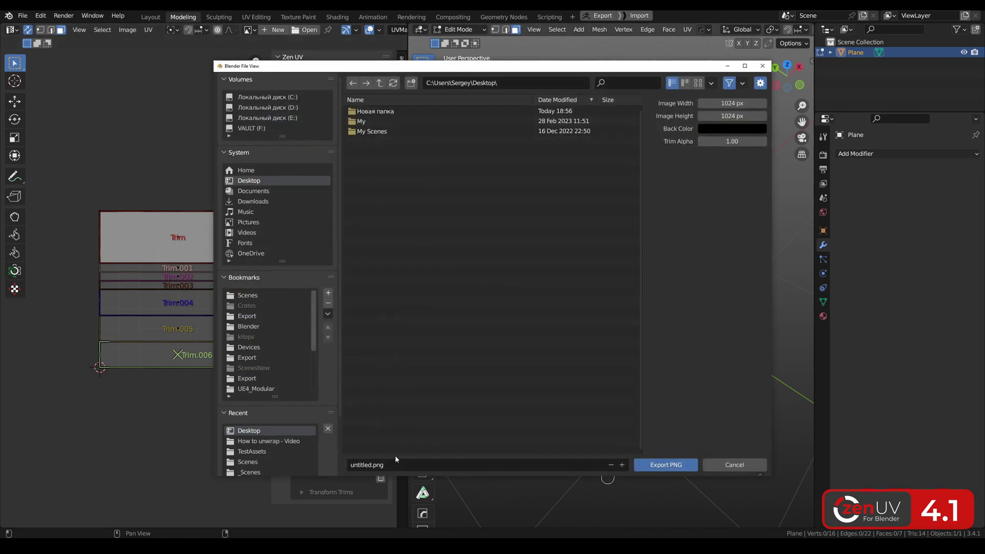
{"action": "left_click", "coordinate": [669, 467]}
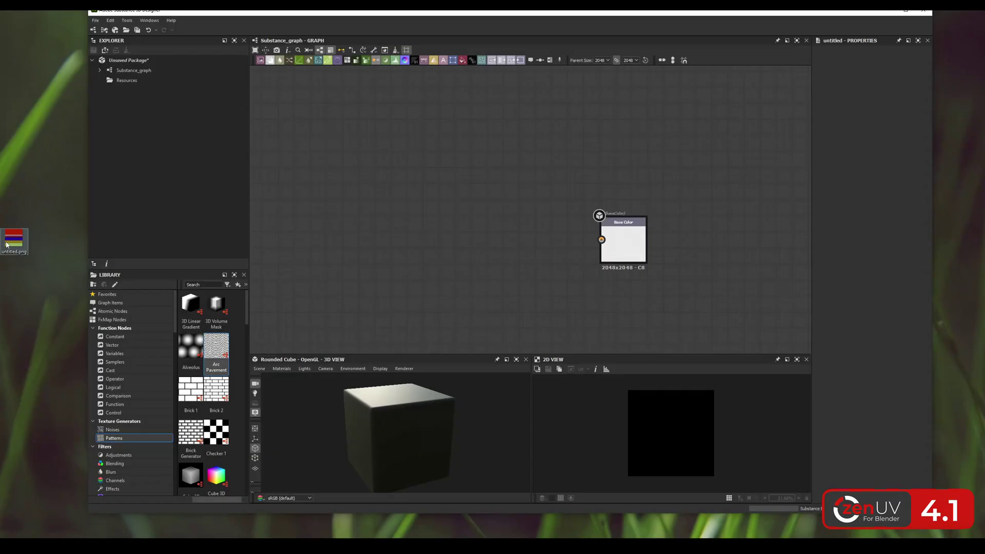
Import untitled.png into the Substance 3D Designer graph and connect its bitmap to a new Color to Mask node
{"action": "left_click_drag", "start_coordinate": [13, 239], "coordinate": [371, 225]}
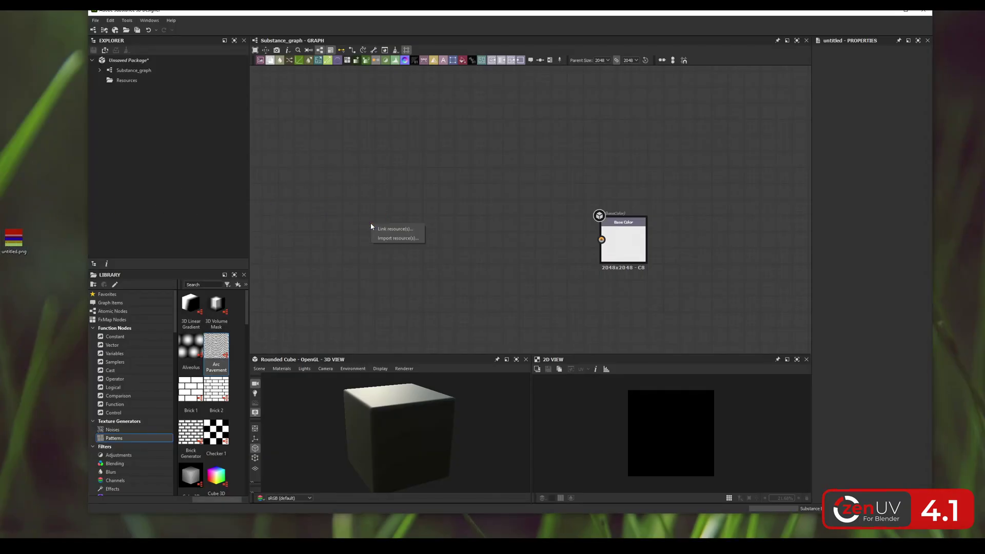
{"action": "left_click", "coordinate": [393, 239]}
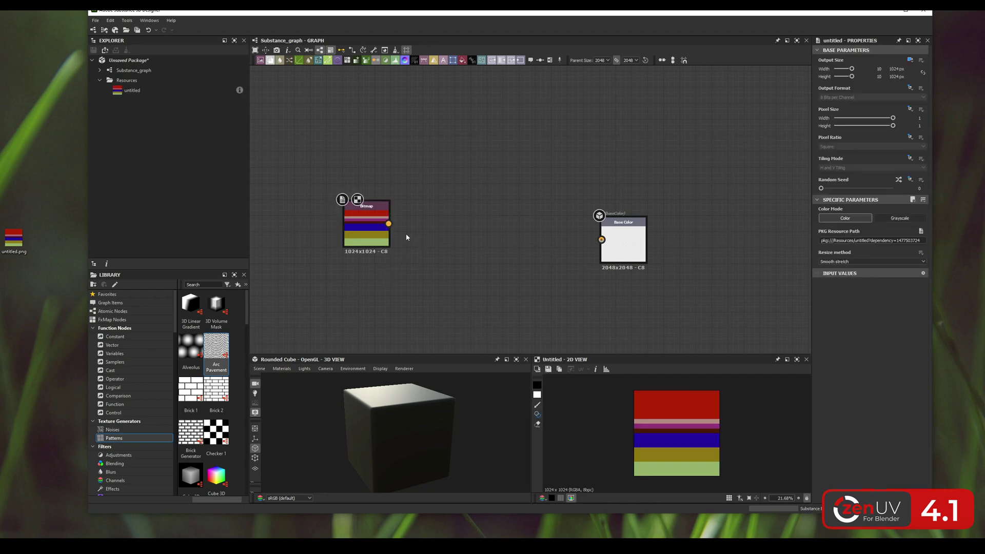
{"action": "left_click_drag", "start_coordinate": [390, 224], "coordinate": [446, 211]}
{"action": "type", "text": "Color to"}
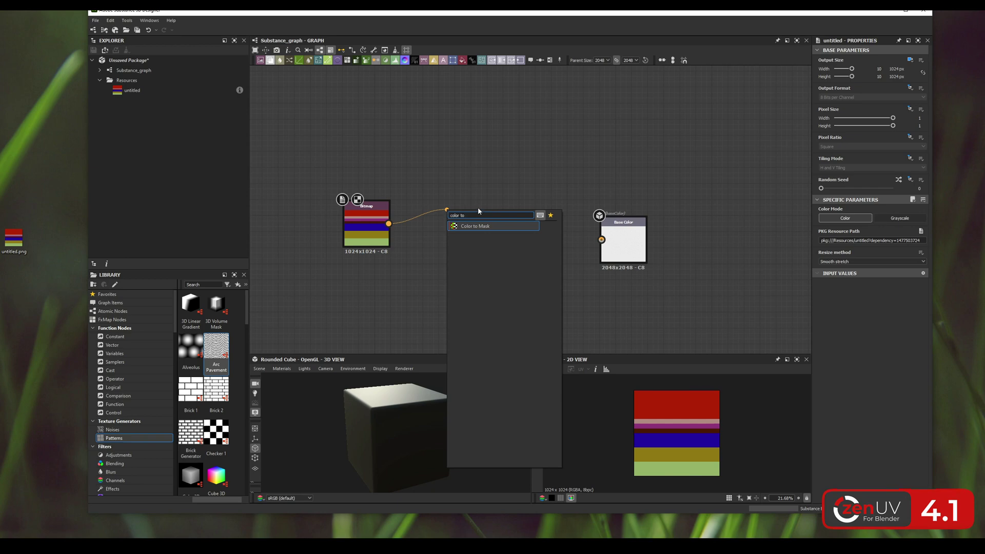
{"action": "left_click", "coordinate": [471, 226]}
Add a Blend node feeding Base Color, with Arc Pavement as its foreground and the Color to Mask output as its opacity
{"action": "left_click_drag", "start_coordinate": [485, 207], "coordinate": [520, 210]}
{"action": "type", "text": "Blen"}
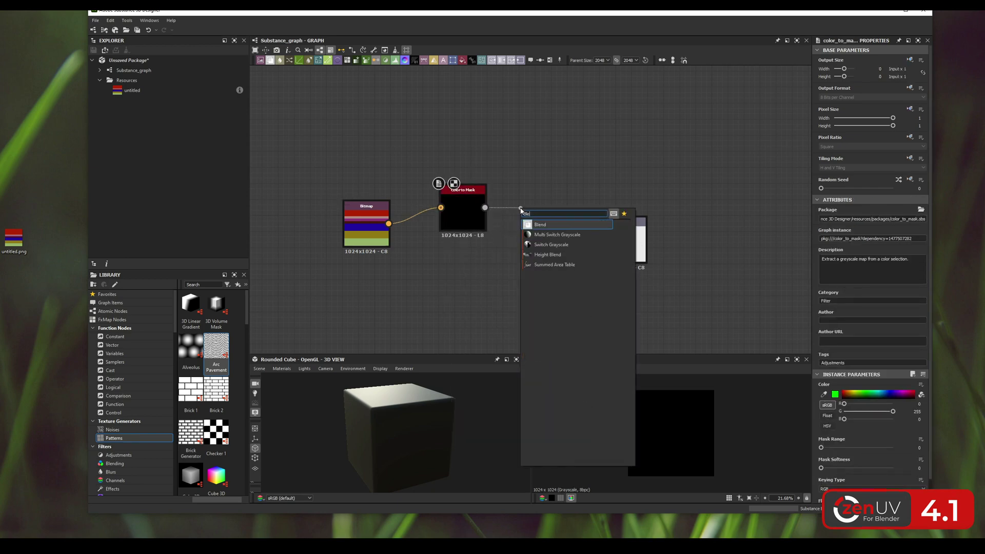
{"action": "left_click", "coordinate": [529, 224]}
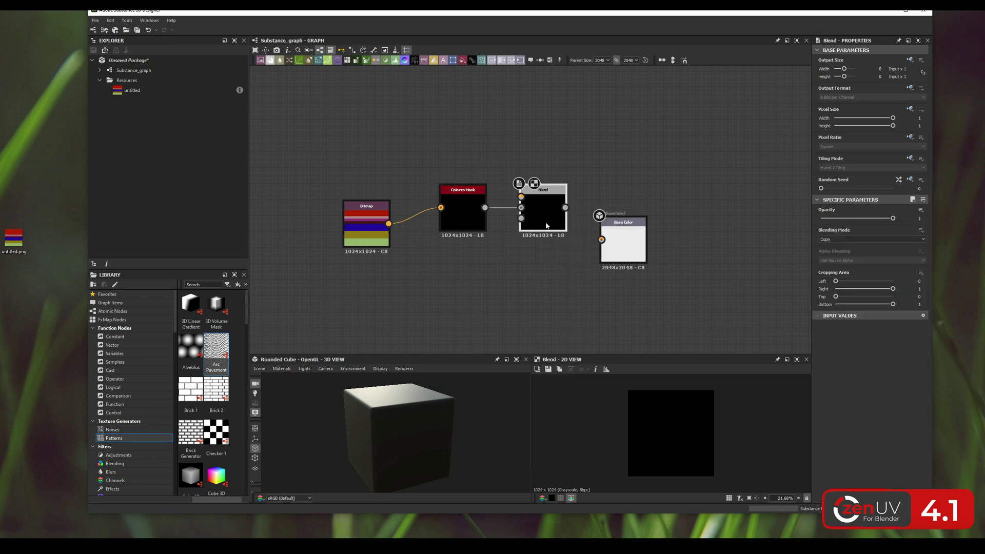
{"action": "left_click_drag", "start_coordinate": [216, 352], "coordinate": [602, 239]}
{"action": "left_click", "coordinate": [521, 207]}
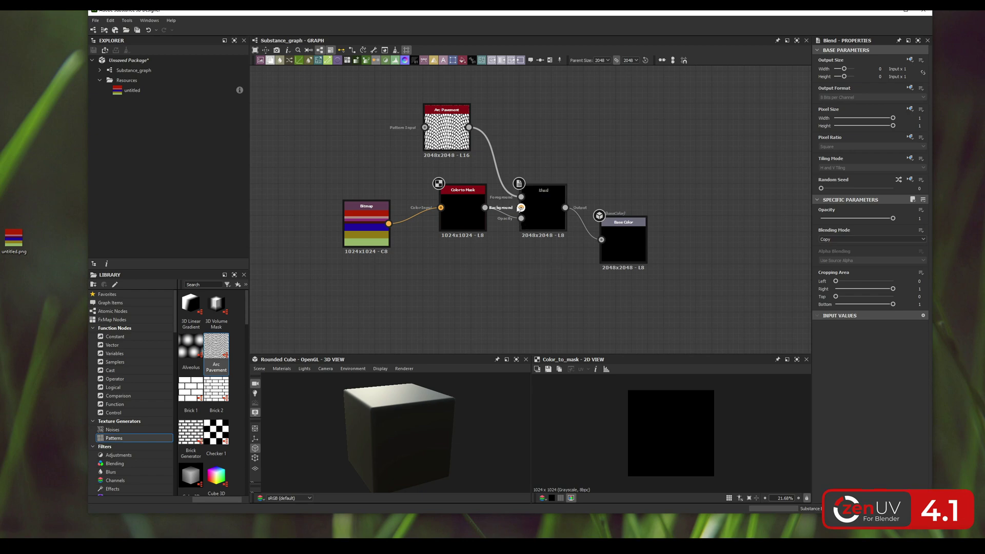
Set the Color to Mask node's colour by sampling the blue stripe of the bitmap
{"action": "scroll", "coordinate": [460, 203], "scroll_direction": "up", "scroll_amount": 2}
{"action": "left_click", "coordinate": [460, 207]}
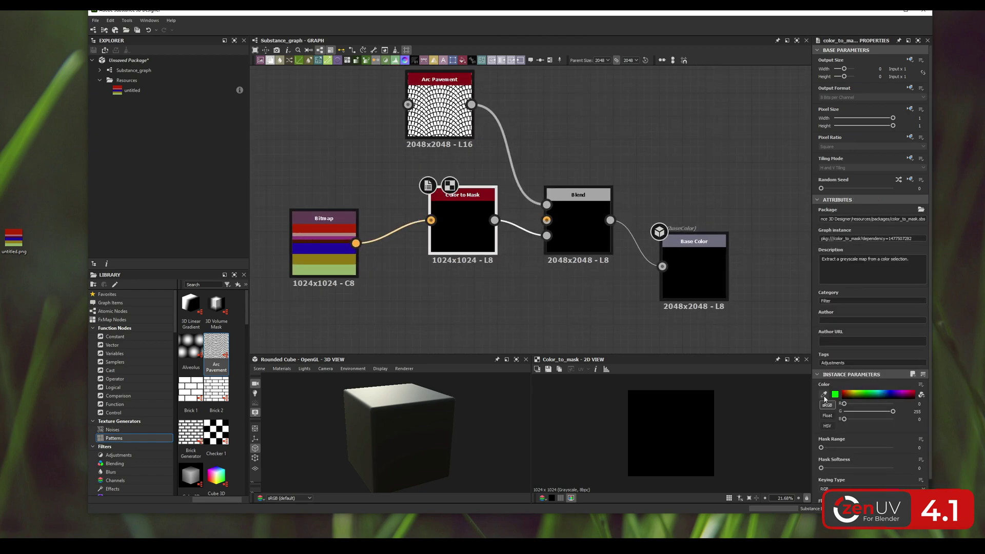
{"action": "left_click", "coordinate": [823, 395]}
{"action": "left_click", "coordinate": [326, 250]}
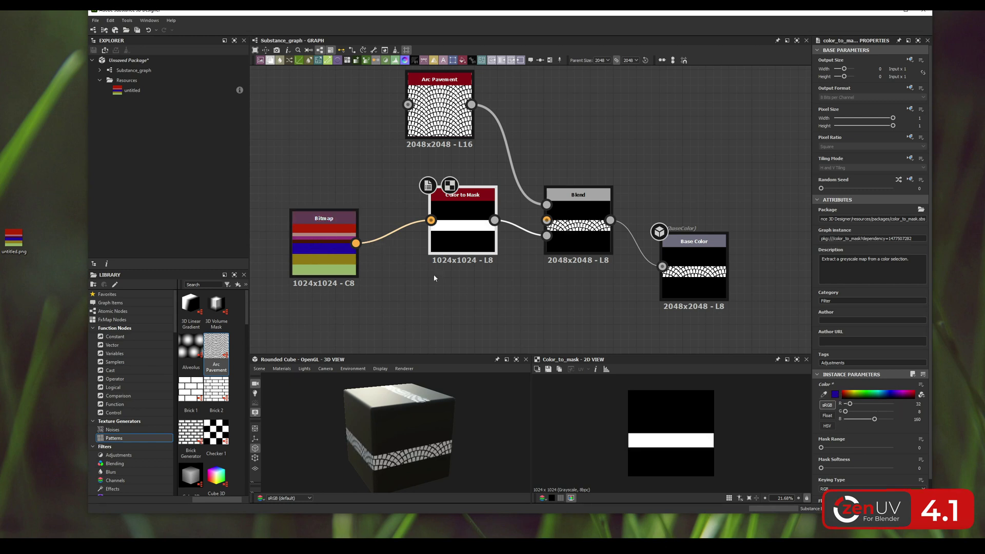
Change the Color to Mask colour by sampling the bitmap's ochre stripe and its light green stripe in turn
{"action": "left_click", "coordinate": [824, 395]}
{"action": "left_click", "coordinate": [347, 266]}
{"action": "left_click", "coordinate": [823, 395]}
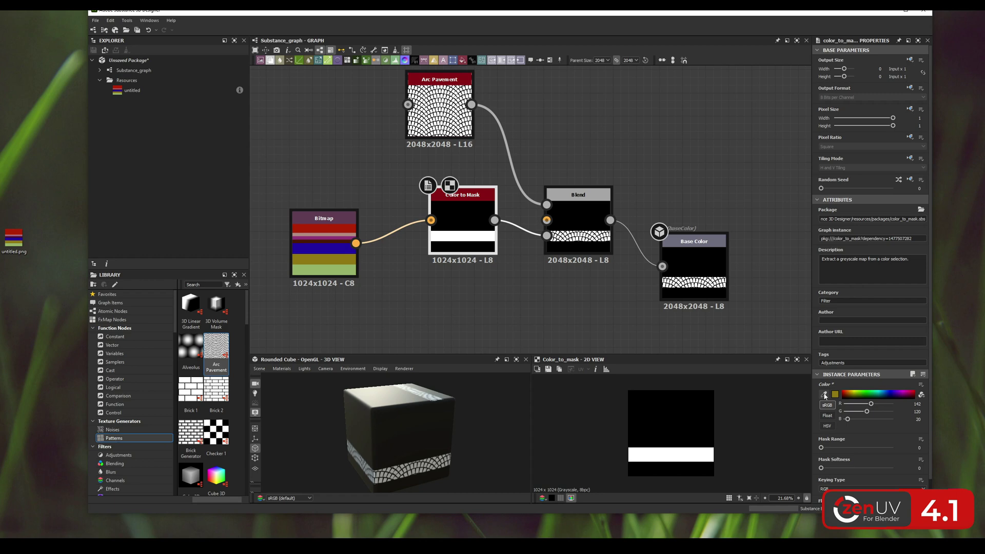
{"action": "left_click", "coordinate": [351, 271]}
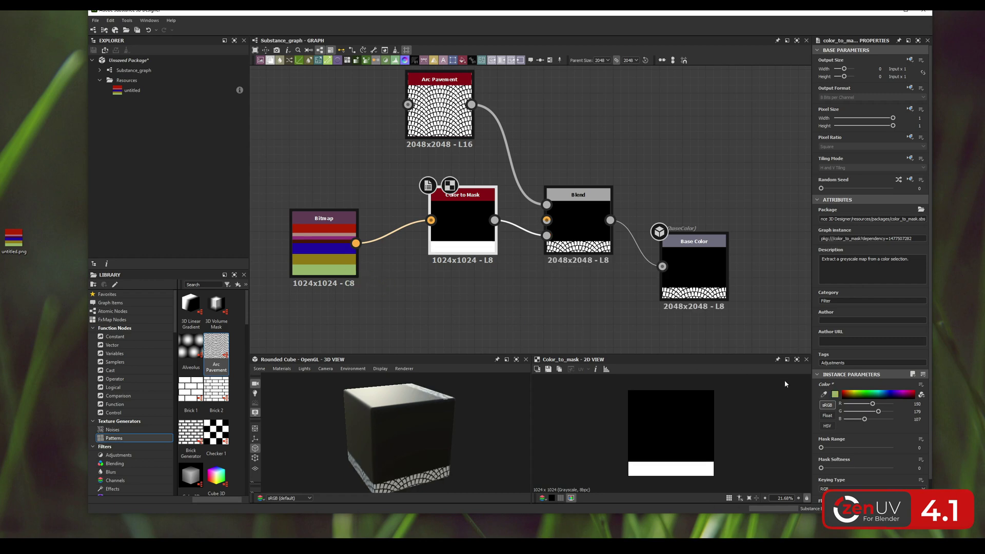
{"action": "left_click", "coordinate": [824, 395]}
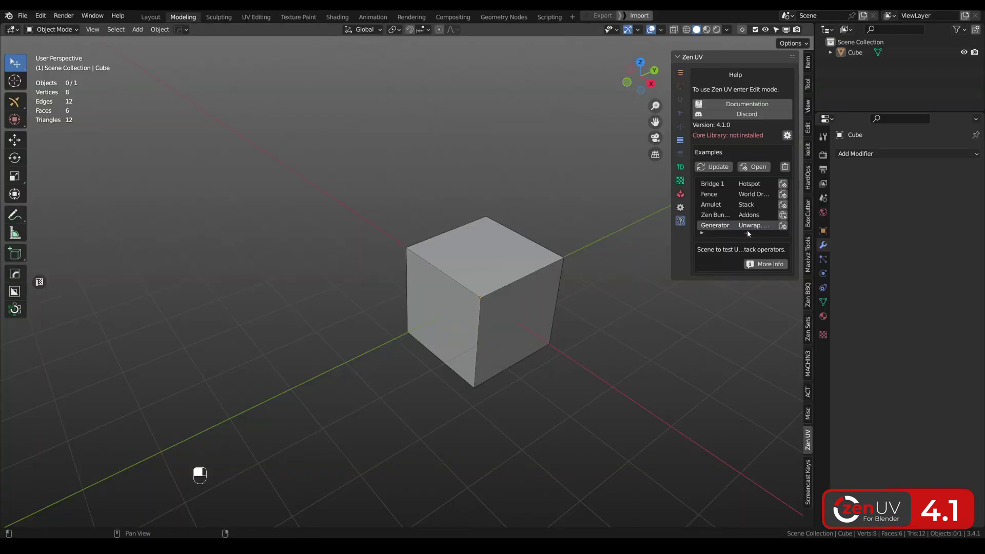
In Blender, open the Generator example from the Zen UV examples without saving the current file, and enter Edit Mode
{"action": "left_click_drag", "start_coordinate": [748, 234], "coordinate": [747, 263]}
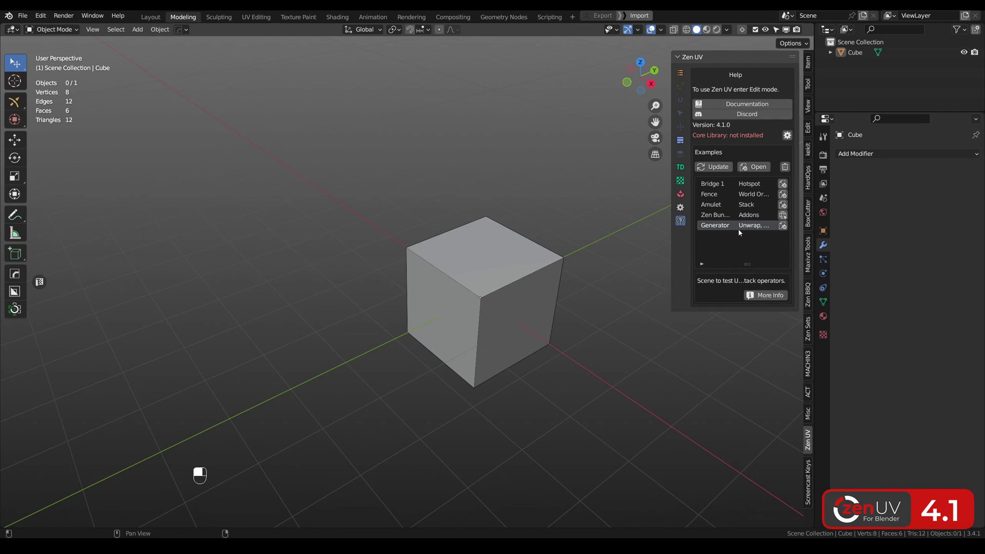
{"action": "left_click", "coordinate": [757, 167]}
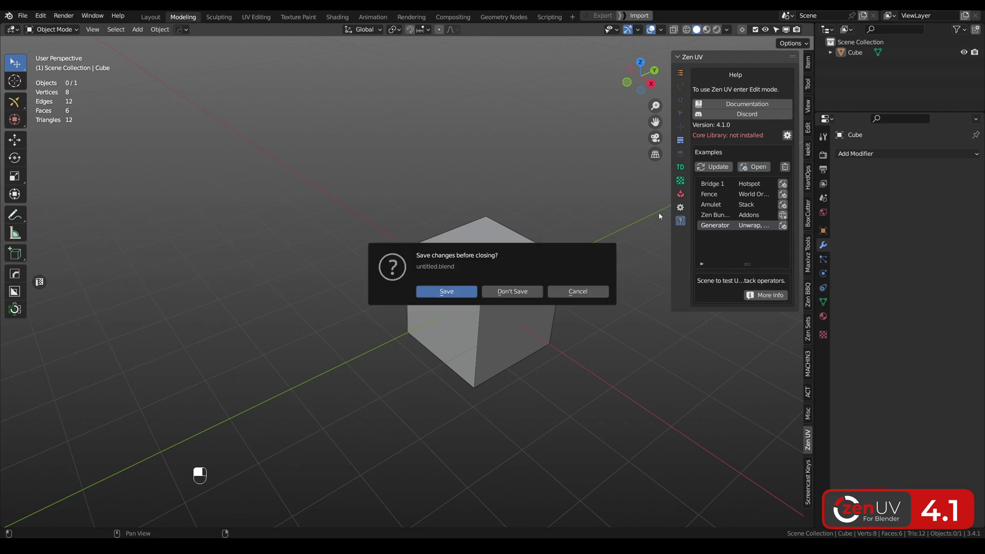
{"action": "left_click", "coordinate": [529, 290]}
{"action": "left_click", "coordinate": [611, 246]}
{"action": "key", "text": "Tab"}
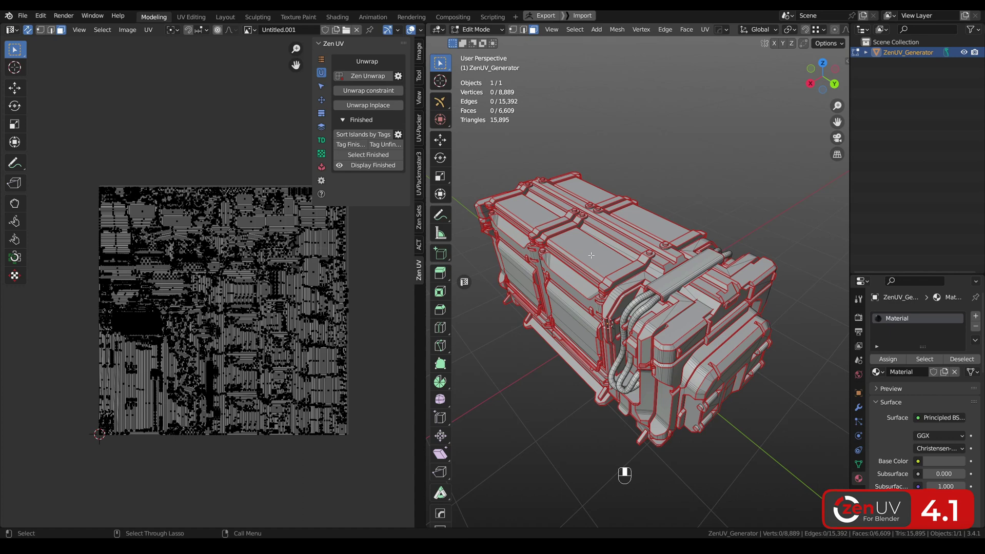
Select a face on the generator's top panel and show the Zen UV Unwrap tools in a widened 3D view sidebar
{"action": "left_click", "coordinate": [600, 249]}
{"action": "middle_click_drag", "start_coordinate": [699, 234], "coordinate": [683, 228], "text": "alt"}
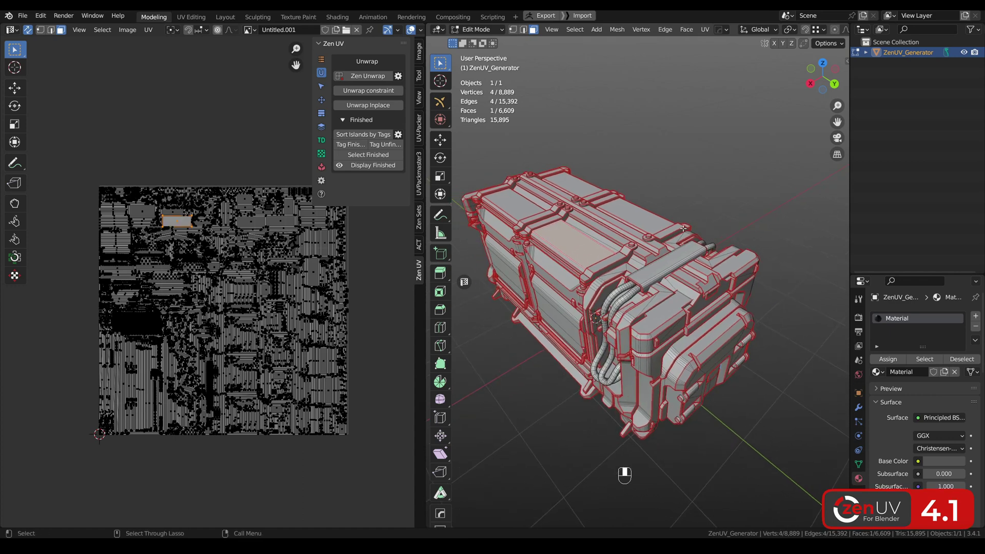
{"action": "key", "text": "n"}
{"action": "left_click", "coordinate": [843, 439]}
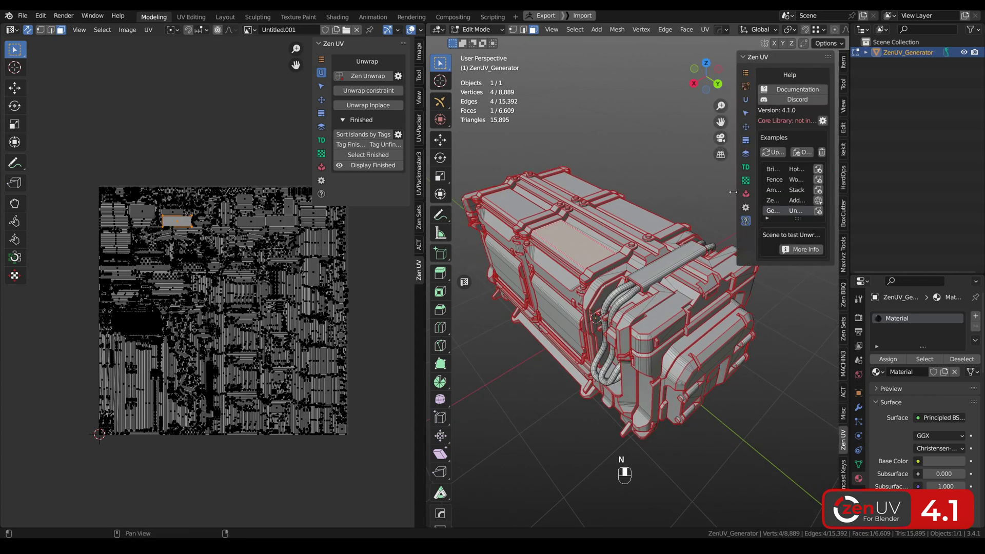
{"action": "left_click_drag", "start_coordinate": [736, 183], "coordinate": [716, 184]}
{"action": "left_click", "coordinate": [725, 101]}
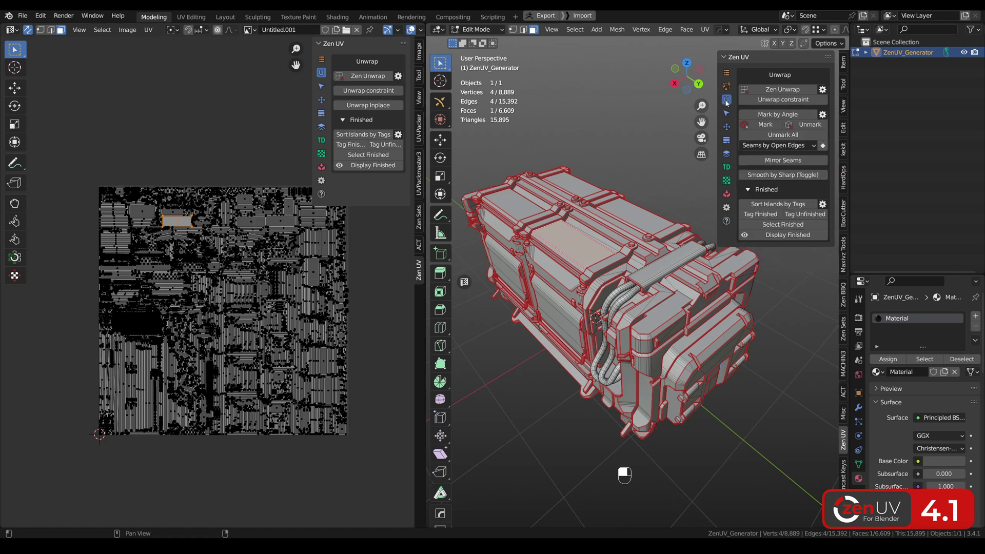
Examine the finished and unfinished islands using Display Finished in the 3D view and UV editor, and turn both displays off
{"action": "left_click", "coordinate": [786, 238]}
{"action": "left_click_drag", "start_coordinate": [678, 249], "coordinate": [626, 222], "text": "alt"}
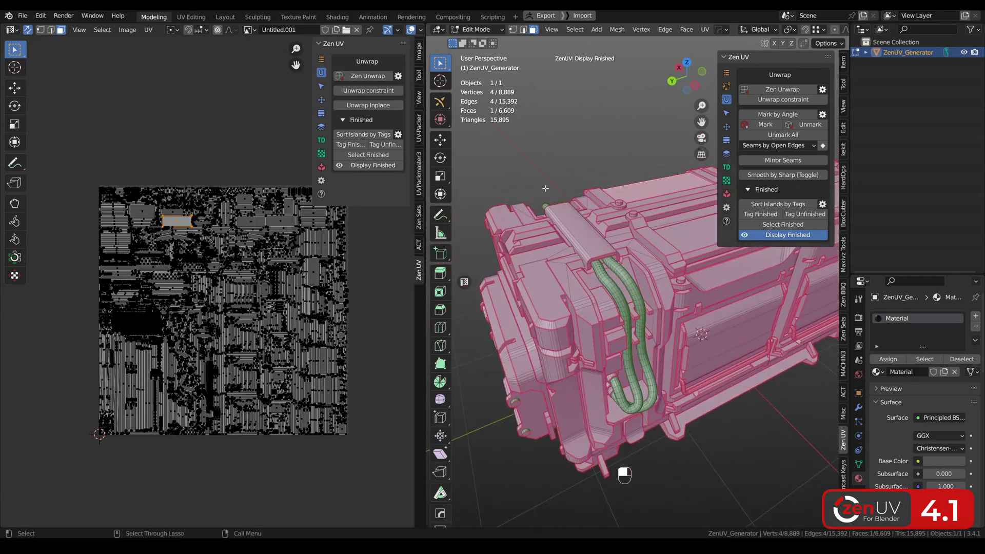
{"action": "left_click", "coordinate": [369, 165]}
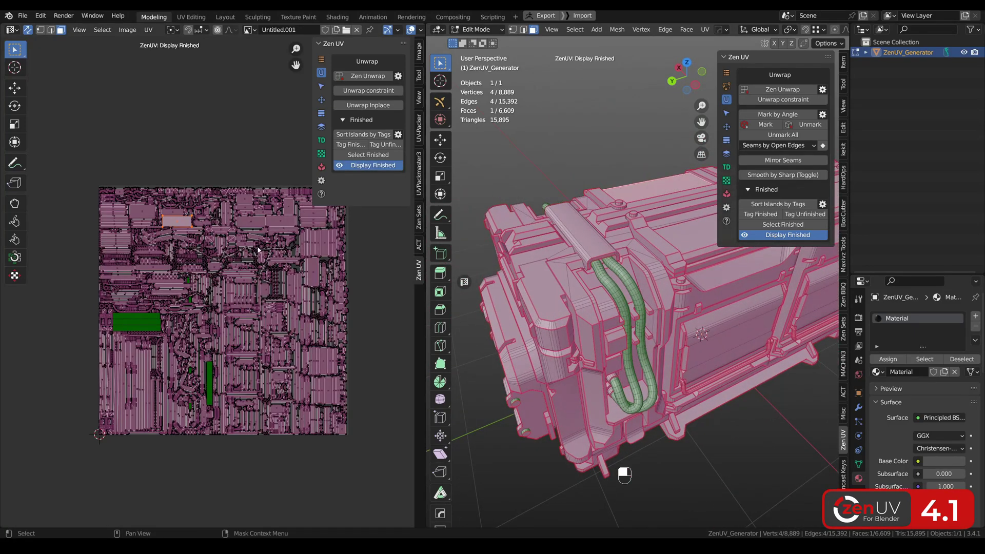
{"action": "scroll", "coordinate": [110, 324], "scroll_direction": "up", "scroll_amount": 7}
{"action": "scroll", "coordinate": [114, 320], "scroll_direction": "down", "scroll_amount": 7}
{"action": "left_click_drag", "start_coordinate": [225, 292], "coordinate": [176, 274], "text": "alt"}
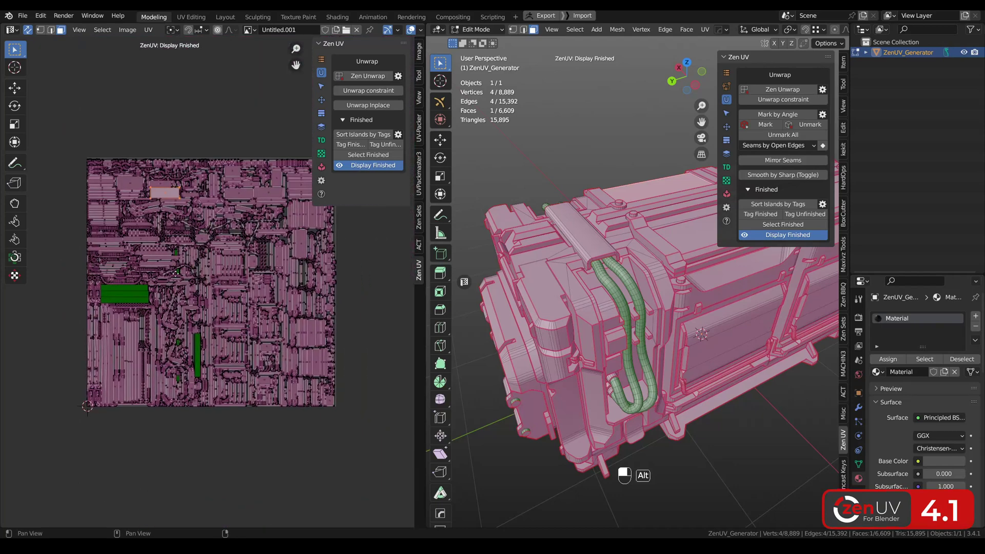
{"action": "left_click_drag", "start_coordinate": [175, 273], "coordinate": [185, 279], "text": "alt"}
{"action": "left_click", "coordinate": [368, 165]}
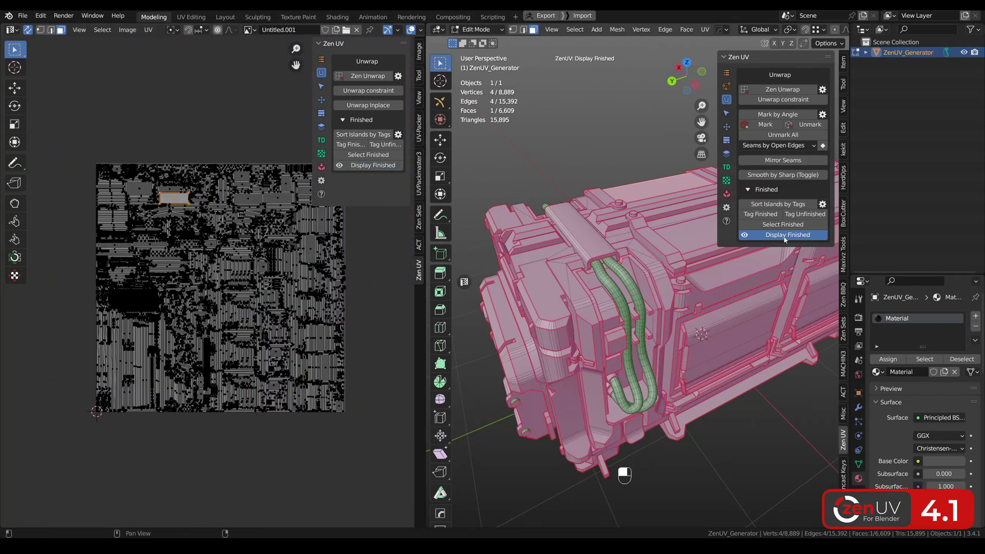
{"action": "left_click", "coordinate": [784, 236]}
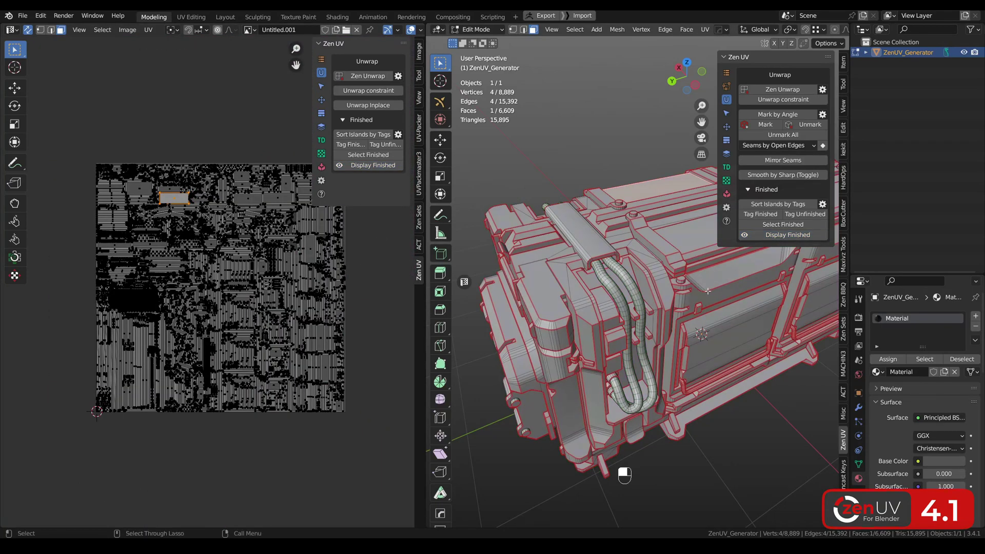
Select the linked faces of the cover above the cables and the flat panel beside it, and tag these islands as Excluded from packing
{"action": "key", "text": "ctrl+l"}
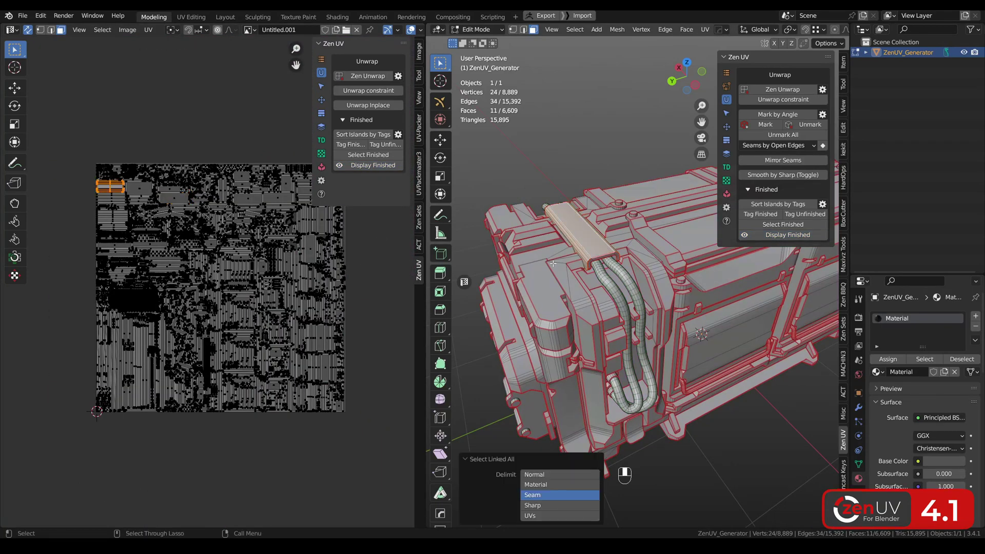
{"action": "middle_click_drag", "start_coordinate": [581, 243], "coordinate": [631, 295]}
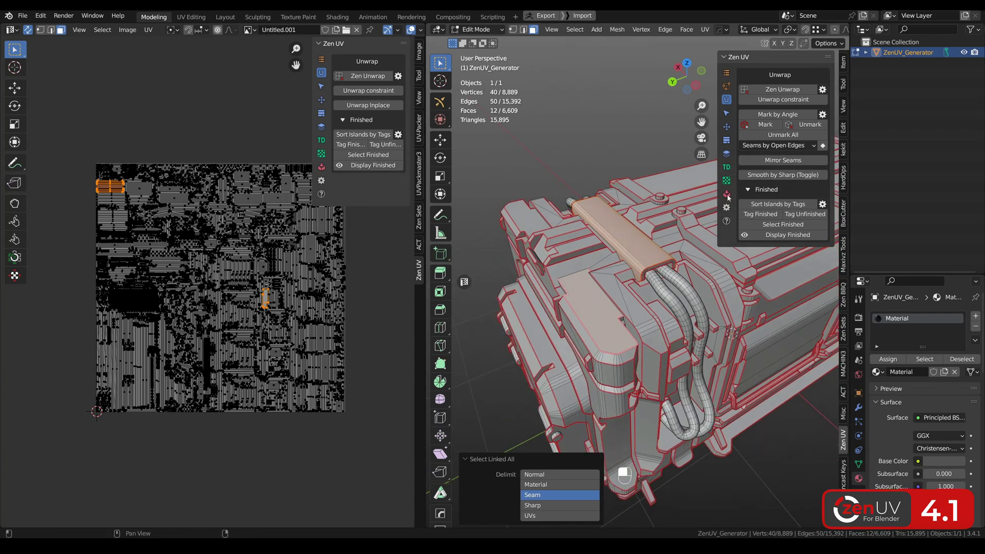
{"action": "left_click", "coordinate": [726, 193]}
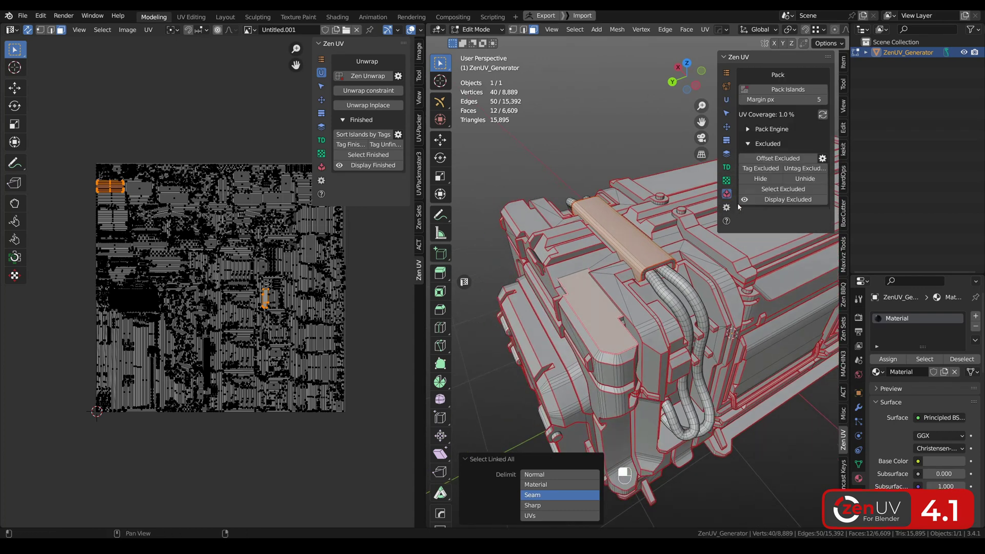
{"action": "left_click", "coordinate": [764, 170]}
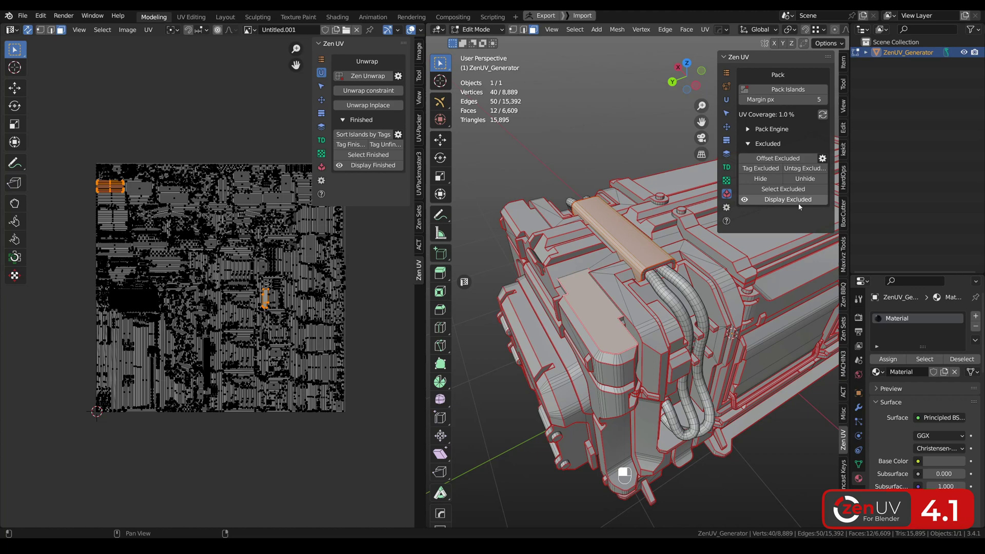
Examine the excluded islands on the generator and in the UV layout using Display Excluded in the 3D view and UV editor
{"action": "left_click", "coordinate": [613, 131]}
{"action": "left_click_drag", "start_coordinate": [613, 131], "coordinate": [621, 187], "text": "alt"}
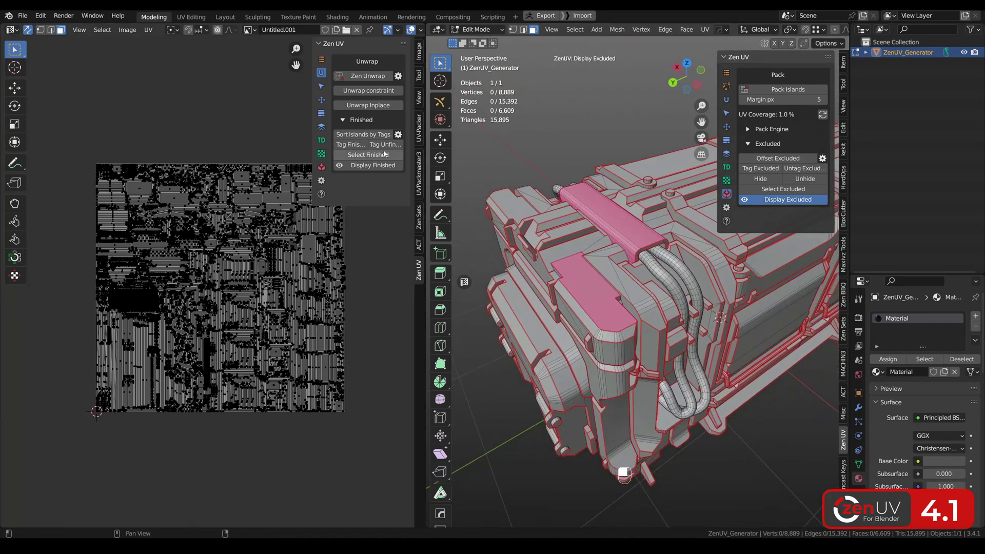
{"action": "left_click", "coordinate": [322, 166]}
{"action": "left_click", "coordinate": [365, 187]}
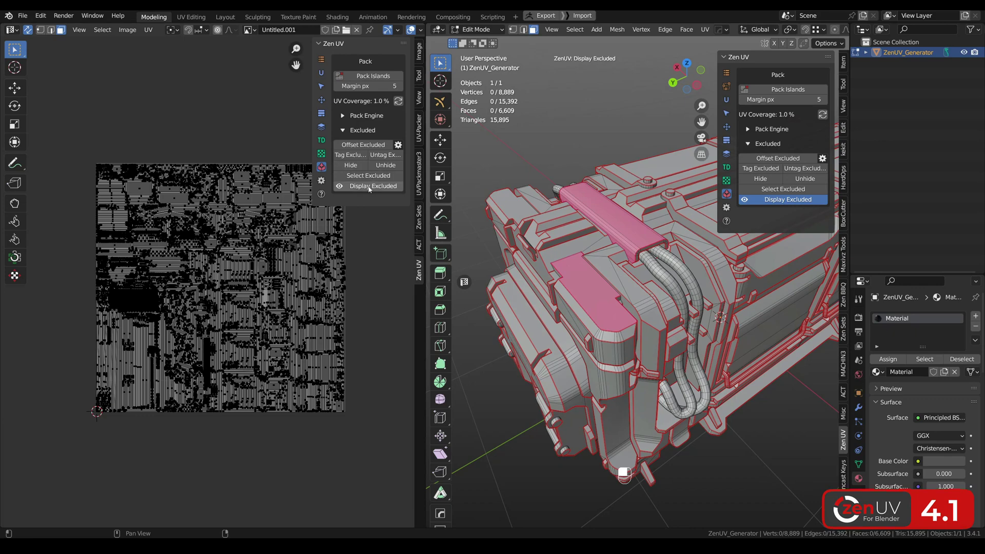
{"action": "scroll", "coordinate": [103, 188], "scroll_direction": "up", "scroll_amount": 7}
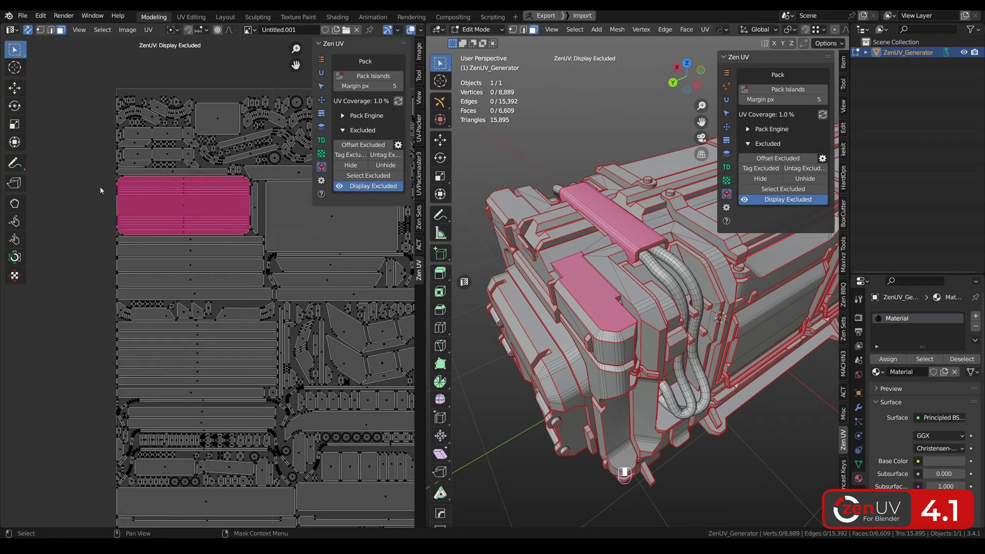
{"action": "scroll", "coordinate": [260, 283], "scroll_direction": "down", "scroll_amount": 8}
Maximize the 3D view, hide the crease, sharp, bevel and seam edge overlays in UV Checker, and turn off the Excluded display
{"action": "key", "text": "ctrl+space"}
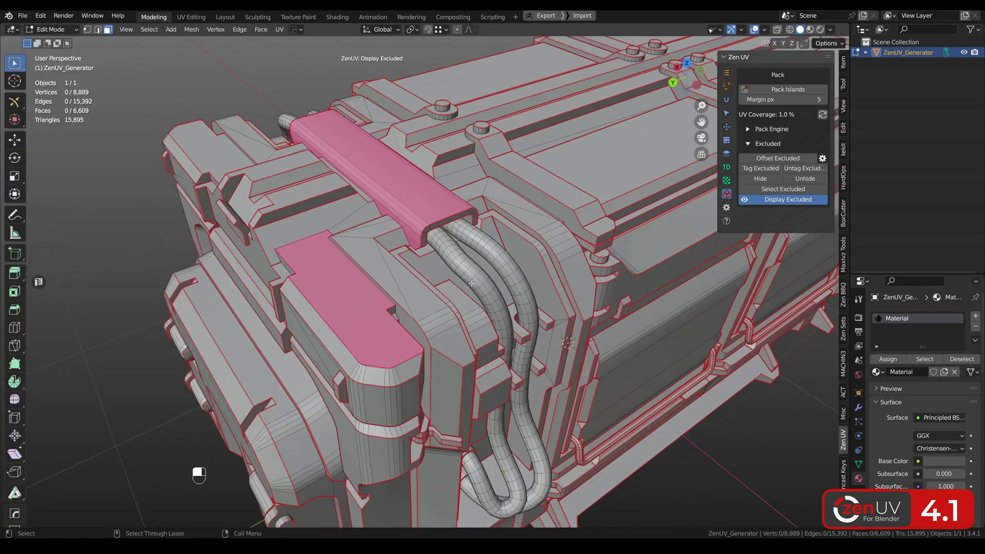
{"action": "left_click", "coordinate": [727, 181]}
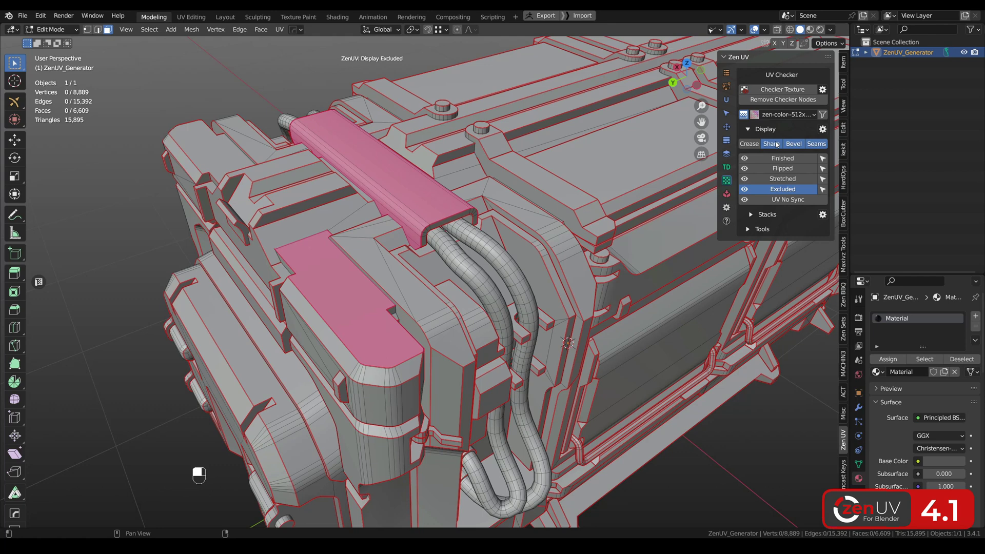
{"action": "left_click", "coordinate": [801, 146]}
{"action": "left_click", "coordinate": [817, 144]}
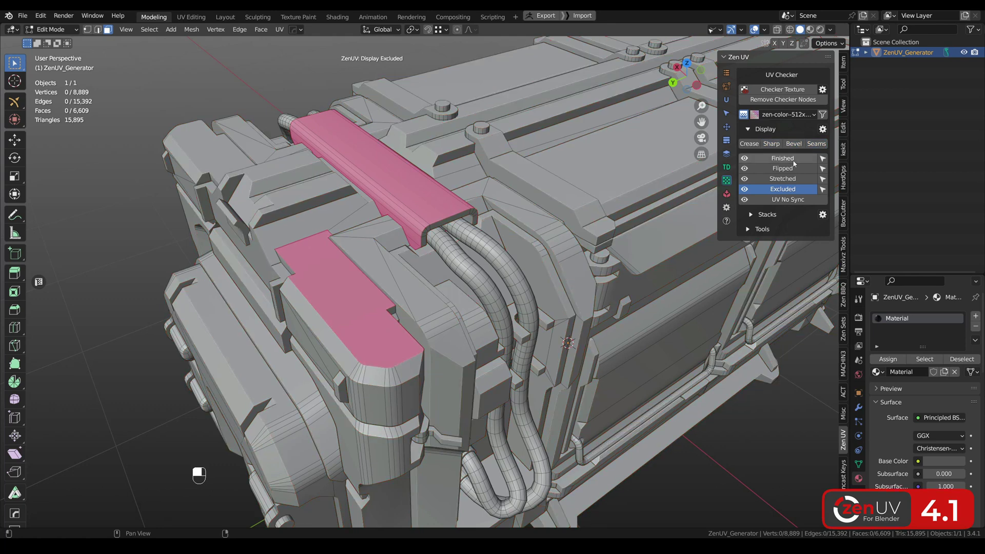
{"action": "left_click", "coordinate": [784, 189]}
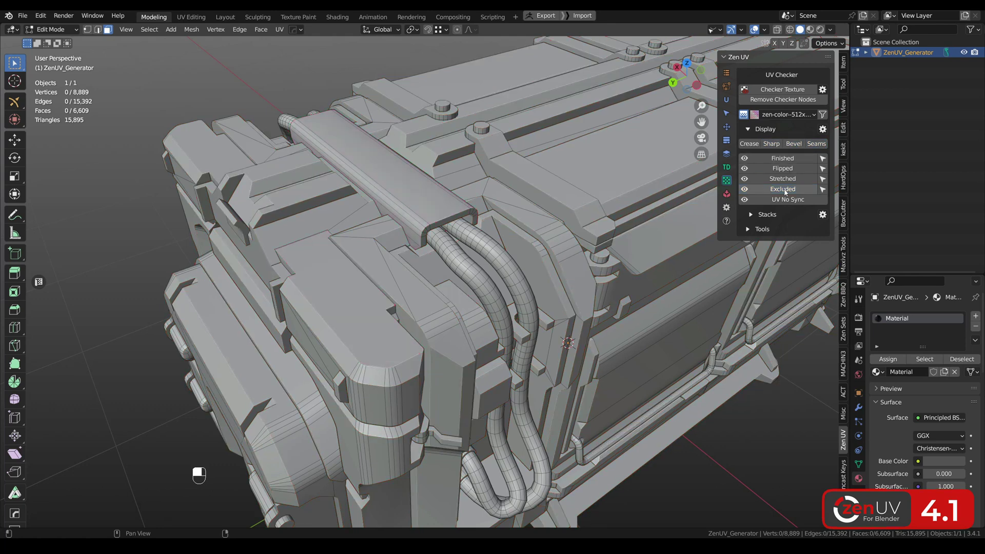
{"action": "left_click", "coordinate": [753, 216]}
{"action": "left_click", "coordinate": [752, 216]}
{"action": "left_click", "coordinate": [783, 160]}
{"action": "left_click", "coordinate": [784, 159]}
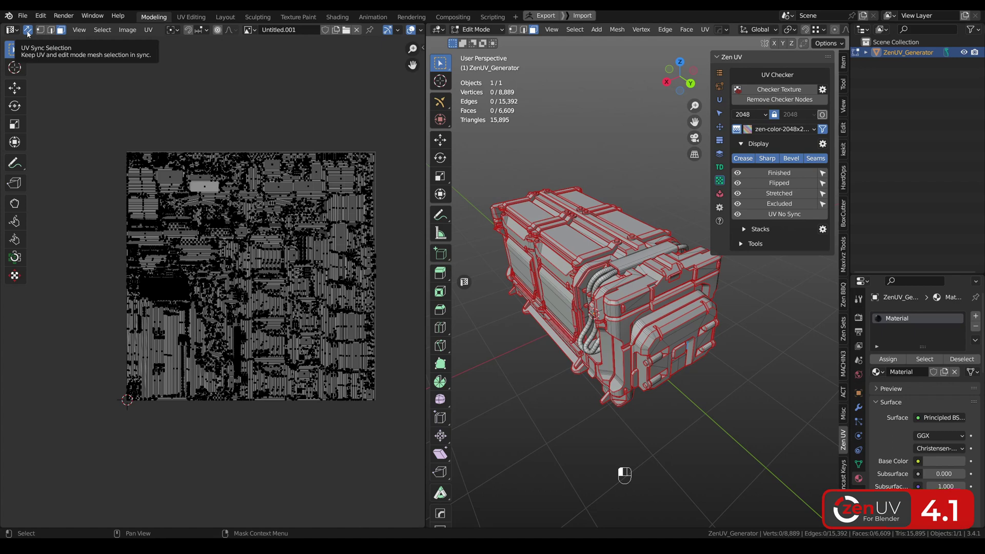
Turn off UV Sync Selection in the UV editor and select all of the generator's faces in the 3D view
{"action": "left_click", "coordinate": [28, 31]}
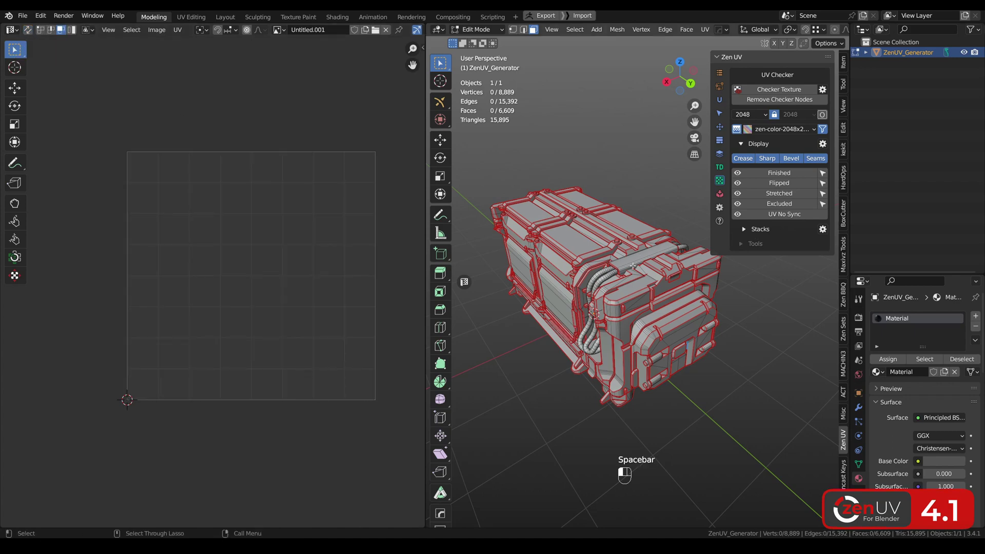
{"action": "key", "text": "KP_1"}
{"action": "scroll", "coordinate": [621, 254], "scroll_direction": "up", "scroll_amount": 1}
{"action": "left_click_drag", "start_coordinate": [621, 254], "coordinate": [582, 238], "text": "alt"}
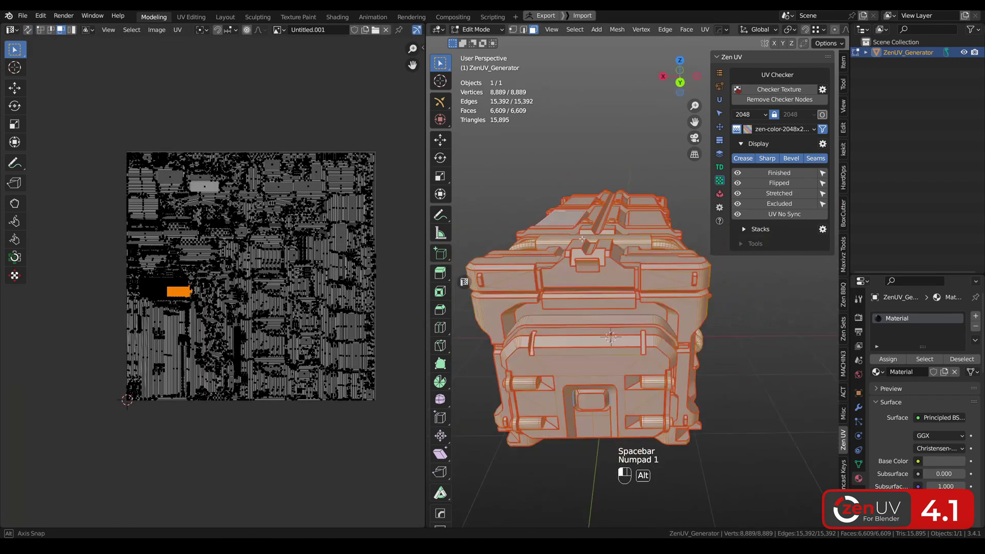
Select several different islands in the UV editor and try to find their matching faces on the generator from different sides
{"action": "middle_click_drag", "start_coordinate": [581, 239], "coordinate": [359, 228], "text": "alt"}
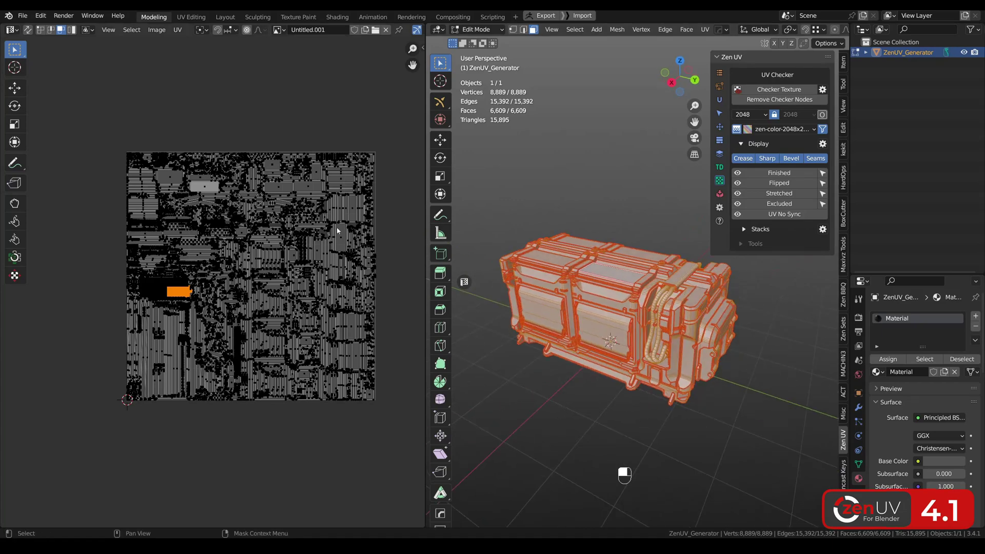
{"action": "scroll", "coordinate": [340, 217], "scroll_direction": "up", "scroll_amount": 4}
{"action": "left_click", "coordinate": [363, 217]}
{"action": "scroll", "coordinate": [302, 215], "scroll_direction": "down", "scroll_amount": 3}
{"action": "left_click_drag", "start_coordinate": [313, 240], "coordinate": [342, 205], "text": "alt"}
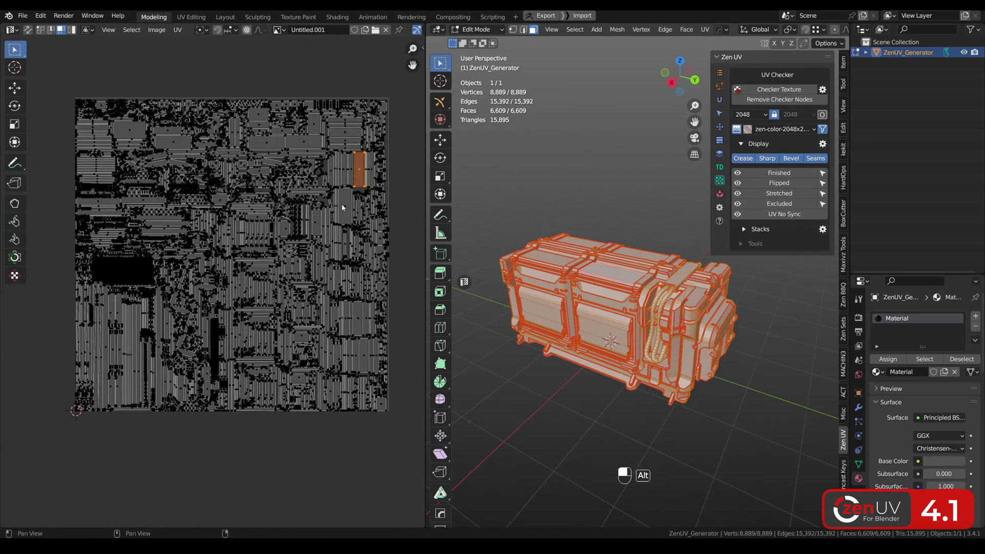
{"action": "scroll", "coordinate": [343, 208], "scroll_direction": "up", "scroll_amount": 6}
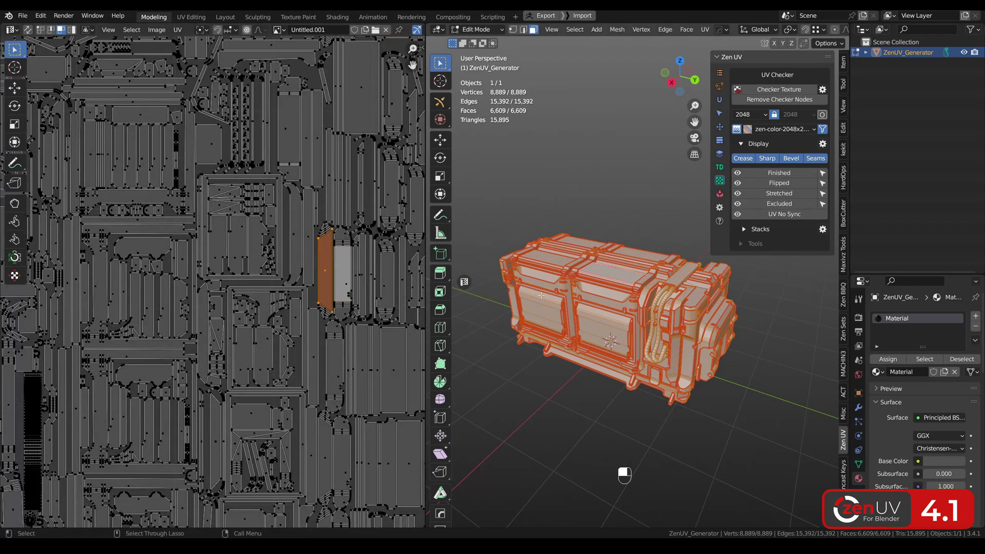
{"action": "left_click_drag", "start_coordinate": [541, 296], "coordinate": [223, 224], "text": "alt"}
{"action": "scroll", "coordinate": [283, 229], "scroll_direction": "down", "scroll_amount": 4}
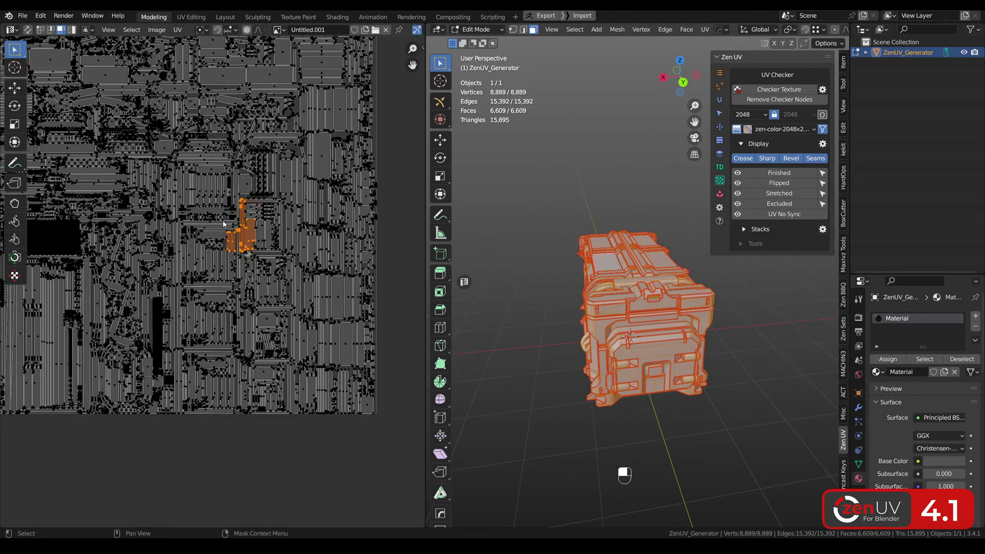
{"action": "middle_click_drag", "start_coordinate": [513, 231], "coordinate": [683, 231]}
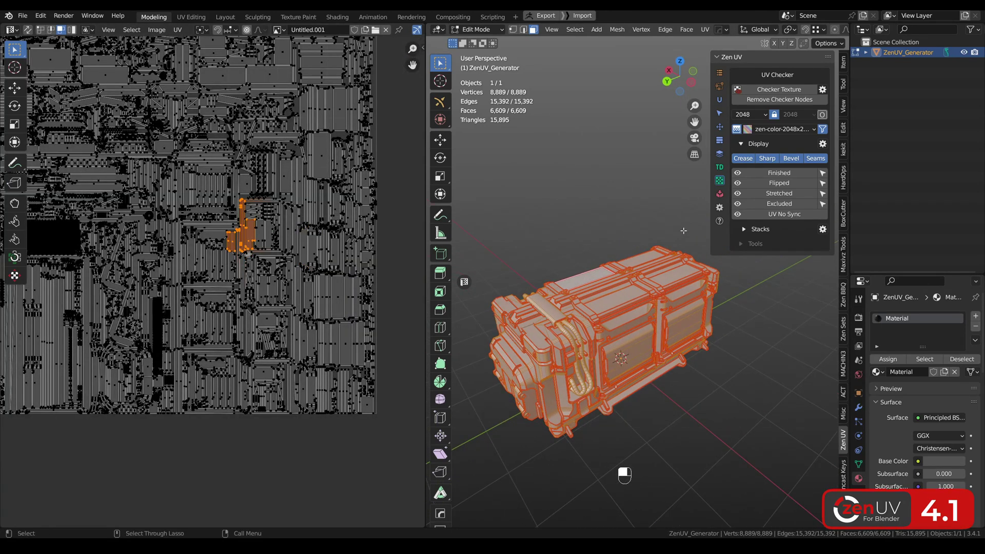
Turn on the UV No Sync display and select a rectangular panel island in the UV editor to locate it on the generator
{"action": "left_click", "coordinate": [786, 214]}
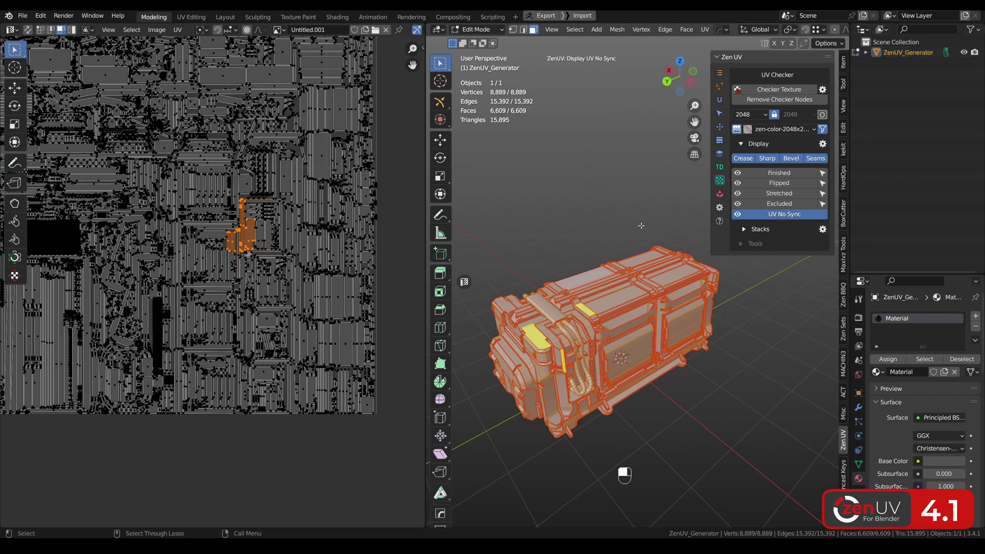
{"action": "left_click", "coordinate": [338, 300]}
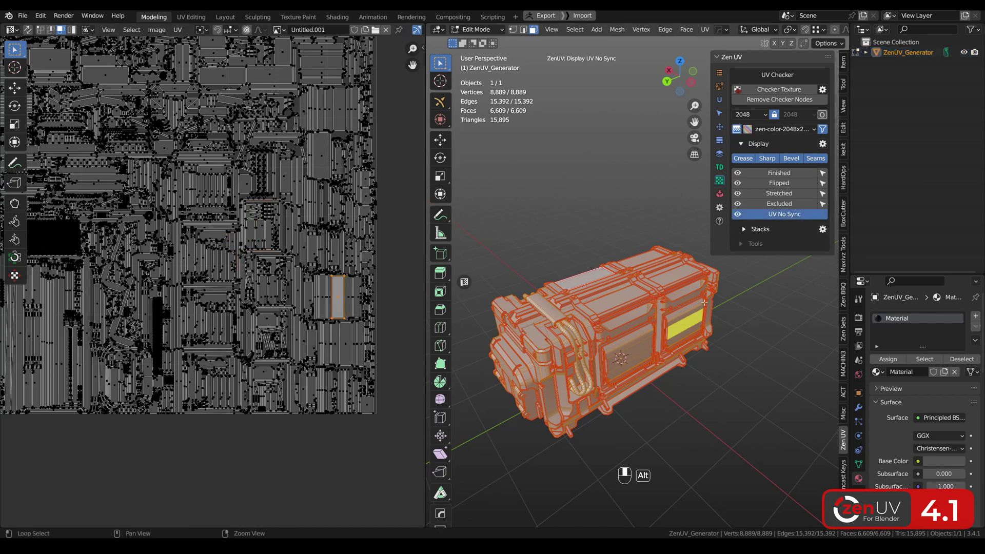
{"action": "scroll", "coordinate": [250, 248], "scroll_direction": "down", "scroll_amount": 3}
{"action": "middle_click_drag", "start_coordinate": [250, 248], "coordinate": [263, 266]}
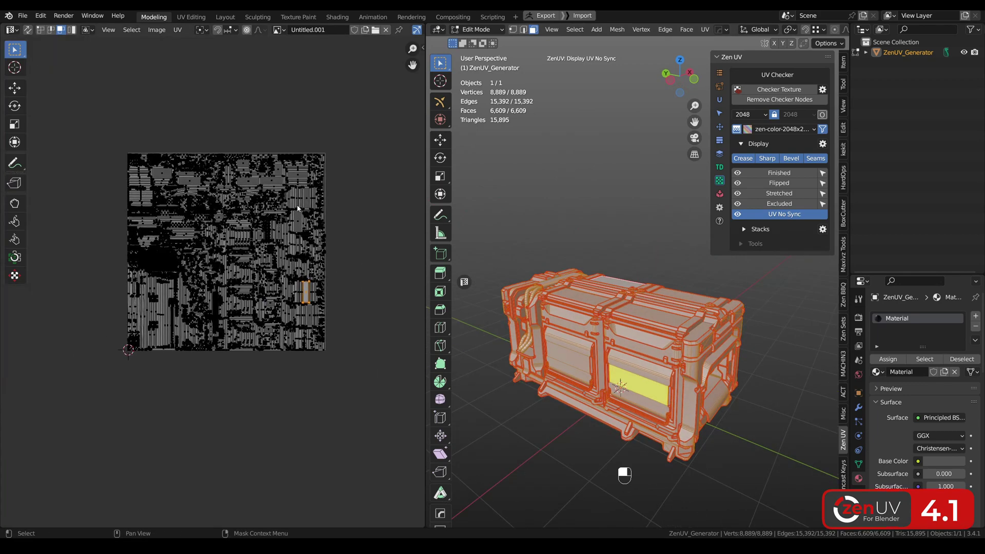
Select the adjoining islands in the upper part of the UV layout and locate their highlighted panel on the generator's opposite side
{"action": "scroll", "coordinate": [308, 200], "scroll_direction": "up", "scroll_amount": 5}
{"action": "left_click", "coordinate": [322, 200]}
{"action": "left_click", "coordinate": [312, 204]}
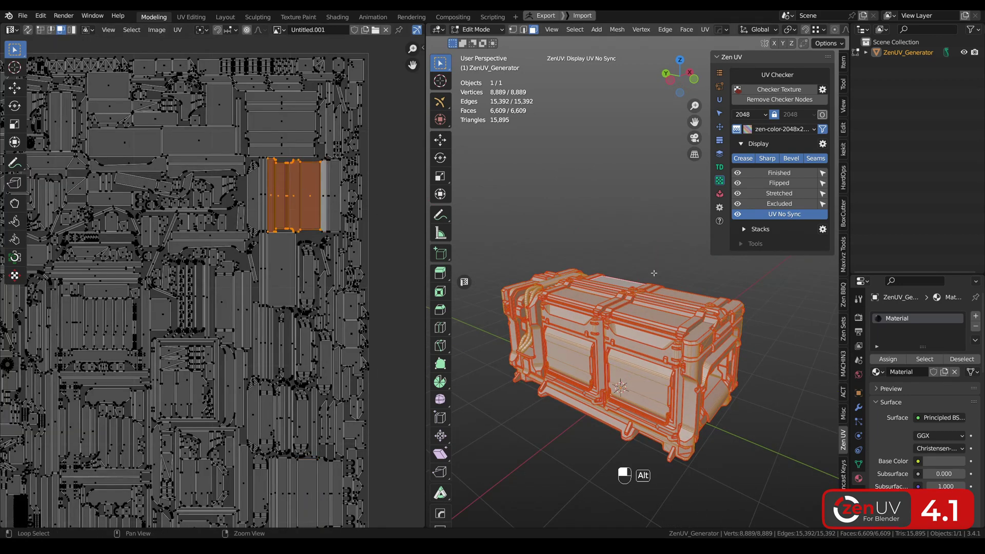
{"action": "middle_click_drag", "start_coordinate": [590, 279], "coordinate": [429, 279], "text": "alt"}
{"action": "scroll", "coordinate": [280, 281], "scroll_direction": "down", "scroll_amount": 3}
{"action": "scroll", "coordinate": [272, 275], "scroll_direction": "down", "scroll_amount": 1}
{"action": "left_click_drag", "start_coordinate": [272, 275], "coordinate": [353, 218], "text": "alt"}
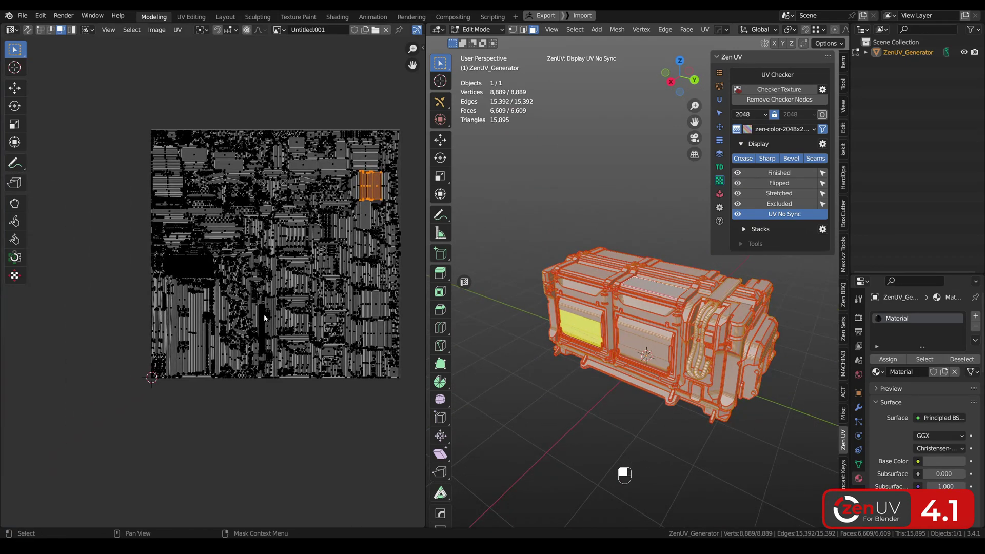
{"action": "scroll", "coordinate": [256, 316], "scroll_direction": "up", "scroll_amount": 2}
{"action": "left_click_drag", "start_coordinate": [326, 349], "coordinate": [111, 197]}
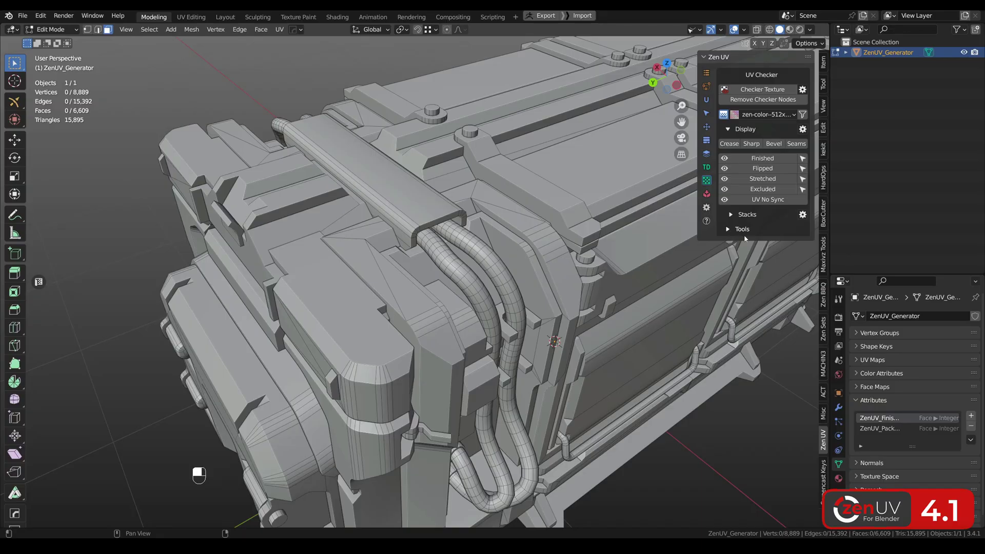
Expand the UV Checker's Tools section and clear the Zen UV attributes from the generator mesh
{"action": "left_click", "coordinate": [727, 230]}
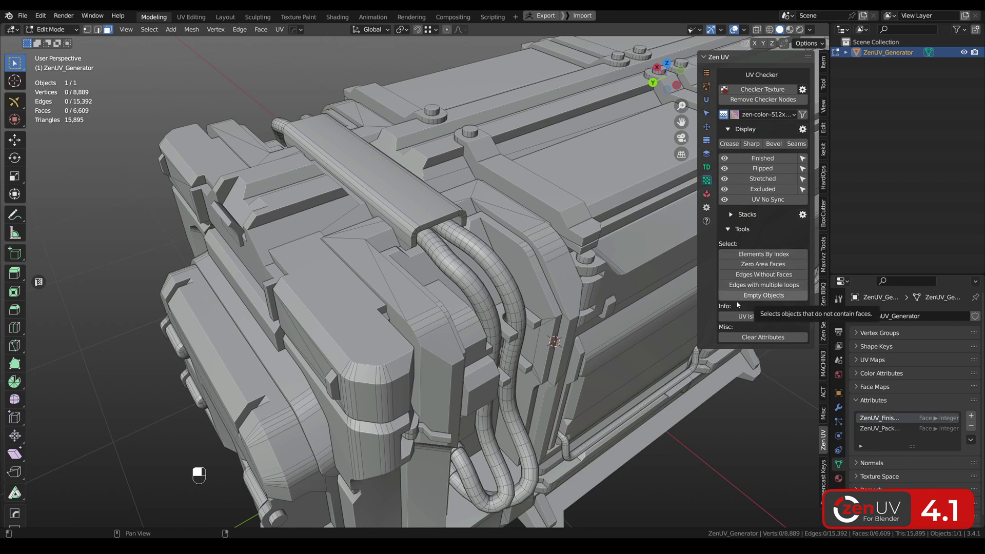
{"action": "left_click", "coordinate": [759, 317]}
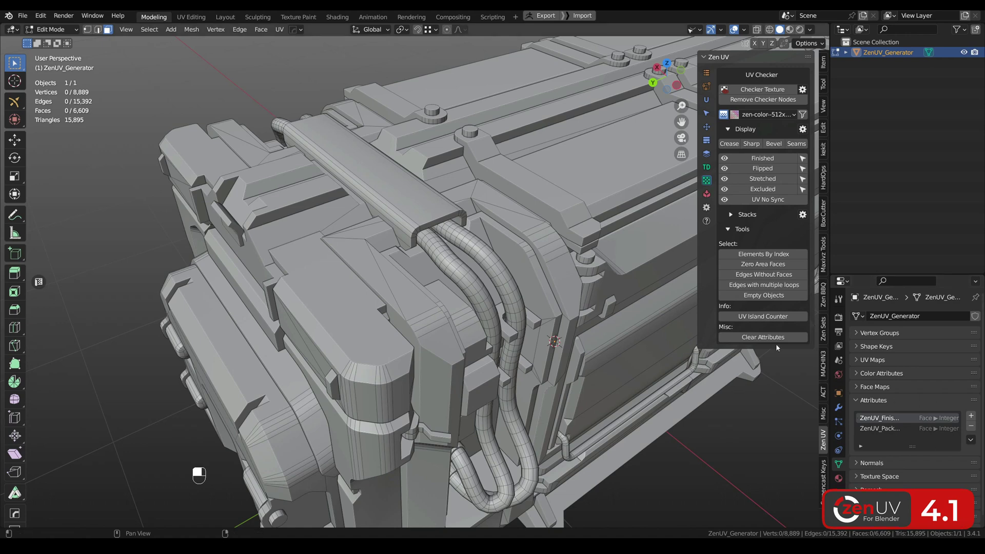
{"action": "left_click", "coordinate": [763, 337]}
{"action": "left_click", "coordinate": [754, 383]}
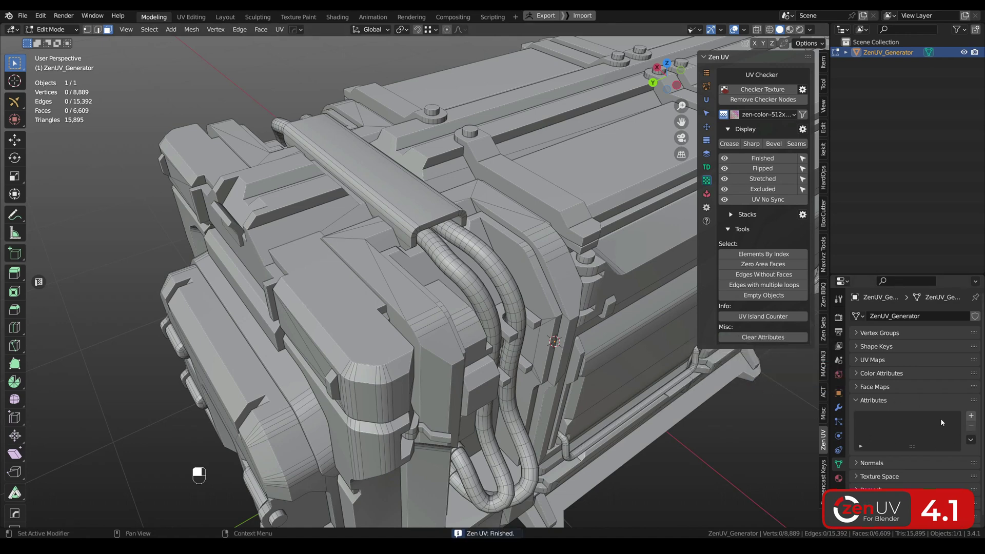